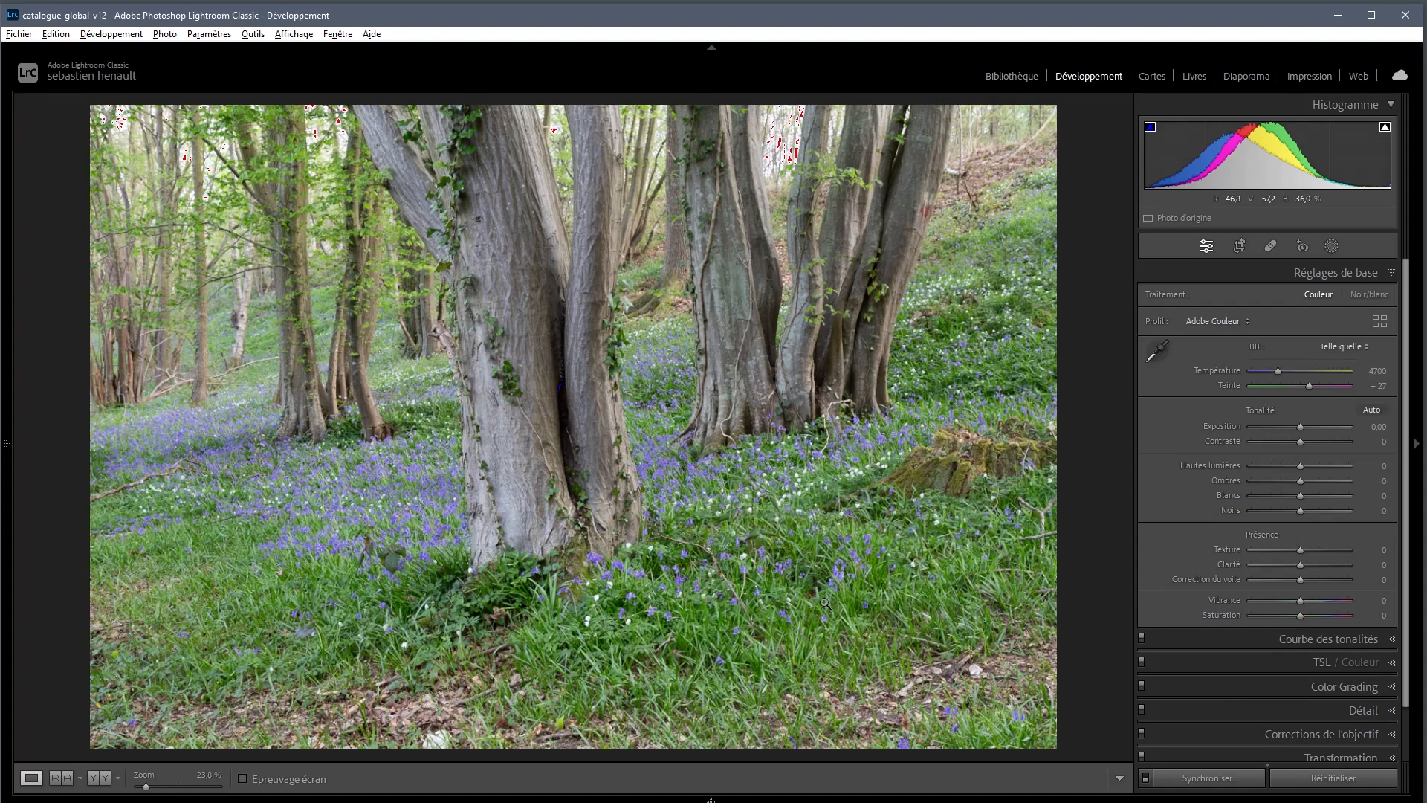
- Crop the photo to a 2 x 1 panoramic aspect and shift the image down in the frame to cut more foreground
left_click(1240, 247)
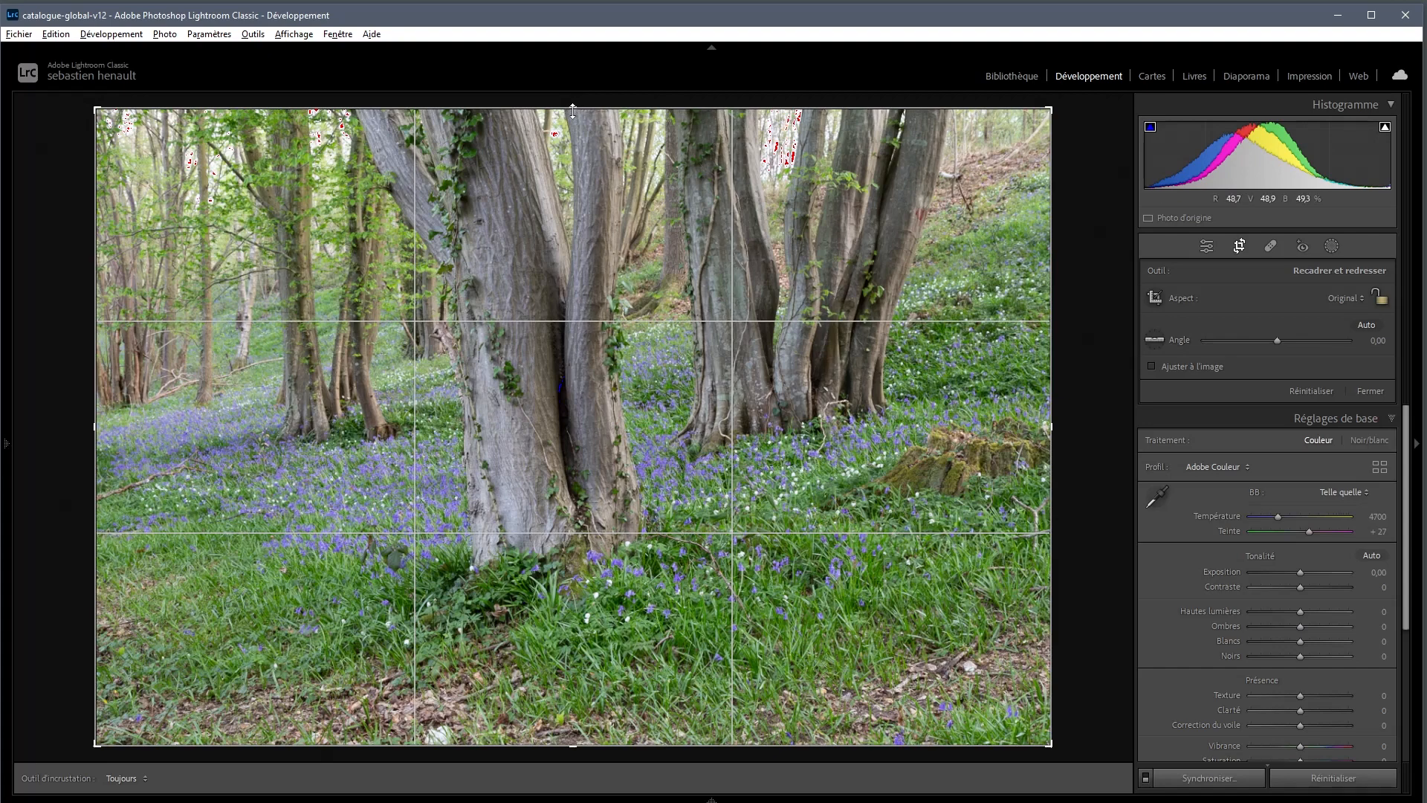
left_click_drag(573, 111, 570, 130)
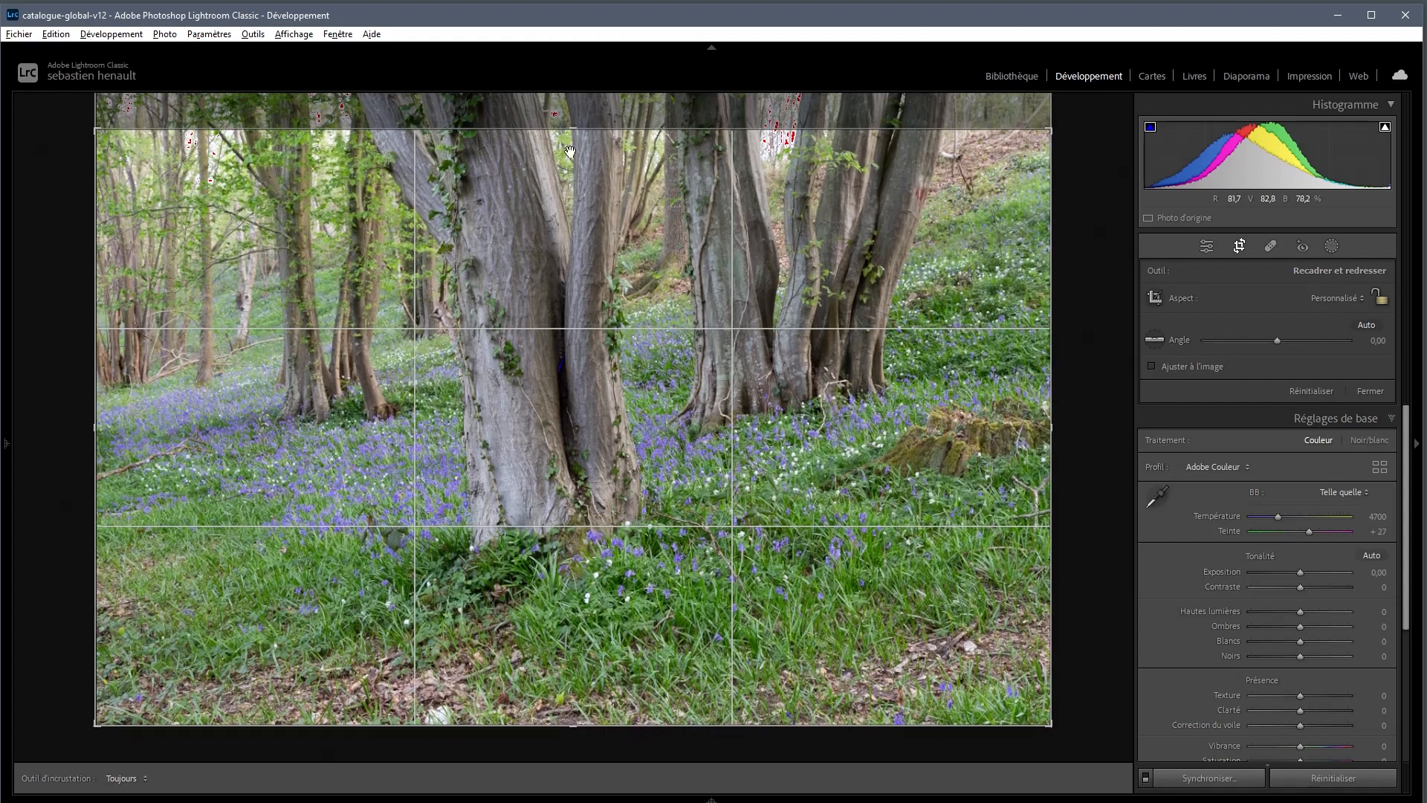
left_click_drag(587, 728, 569, 699)
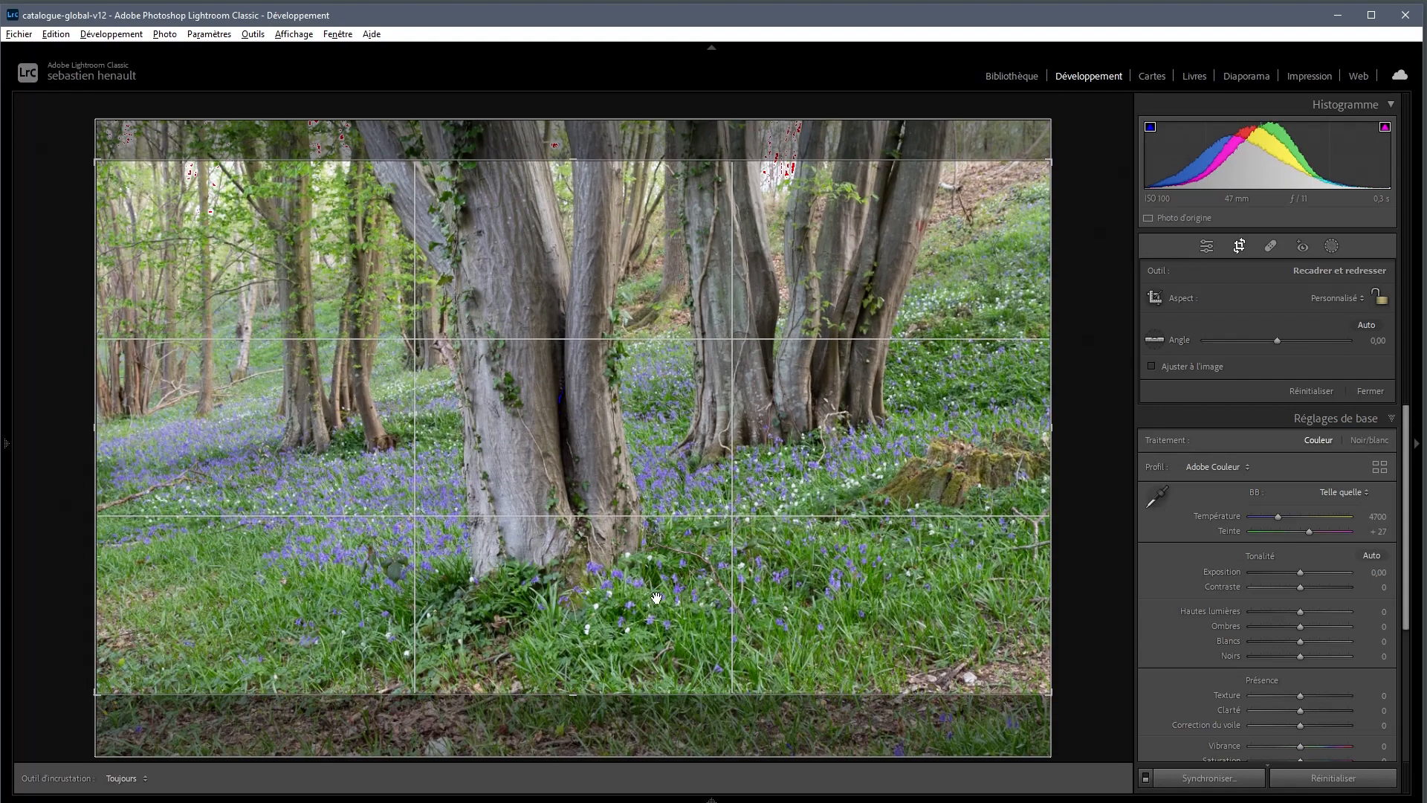
left_click(1327, 299)
left_click(1219, 534)
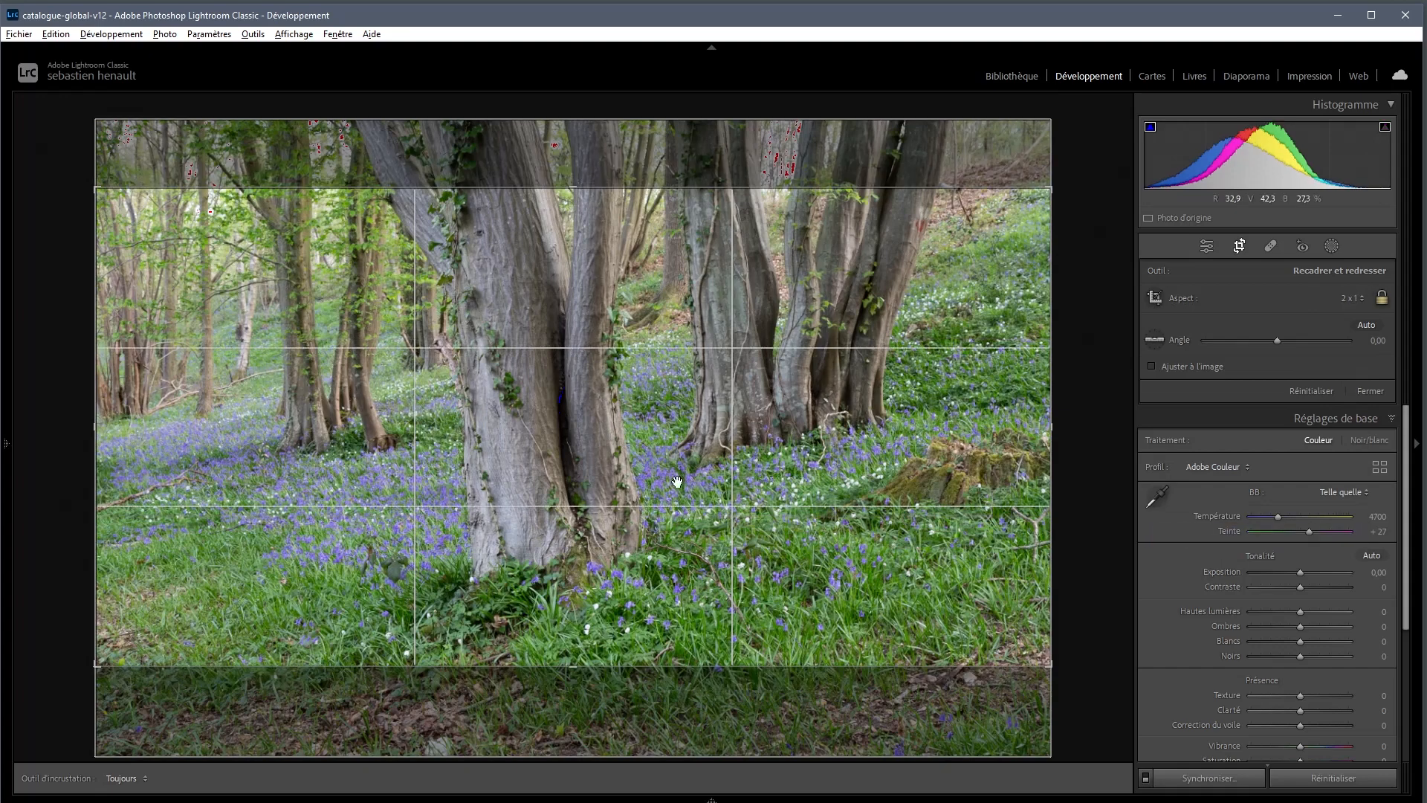
left_click_drag(621, 457, 616, 489)
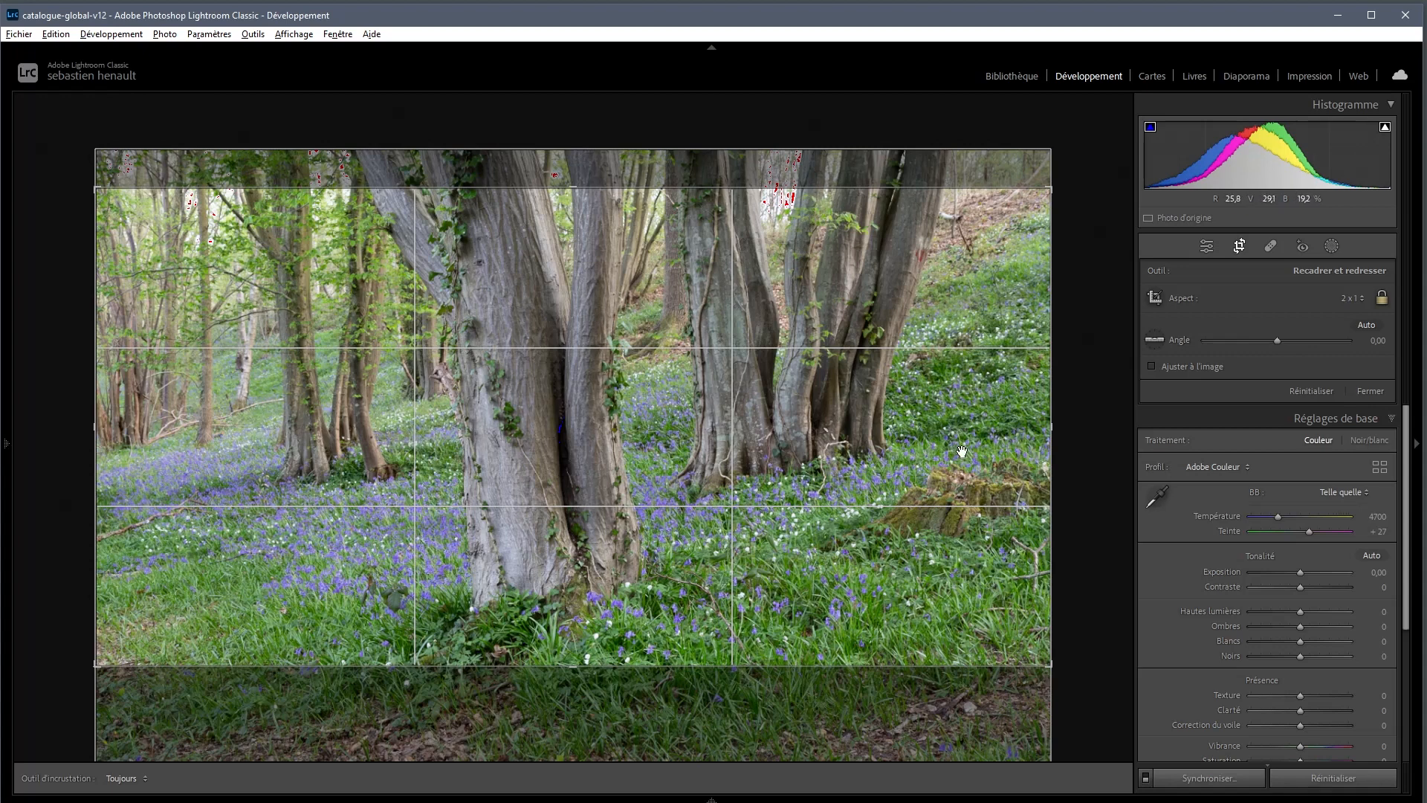
left_click(1207, 246)
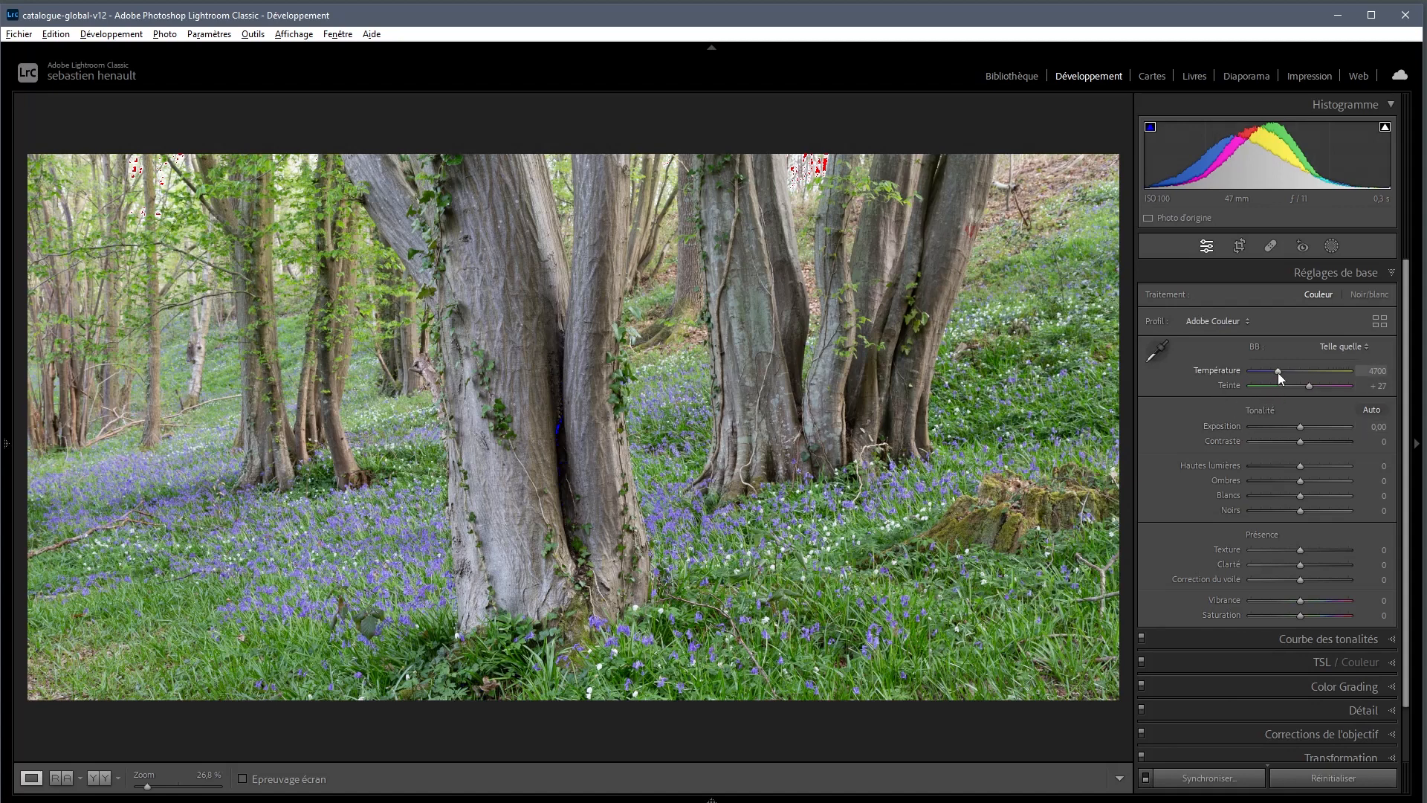
- Warm the photo's temperature to 5106 and set Noirs to +6, Blancs to -67 and Hautes lumières to -39
left_click_drag(1280, 377, 1285, 377)
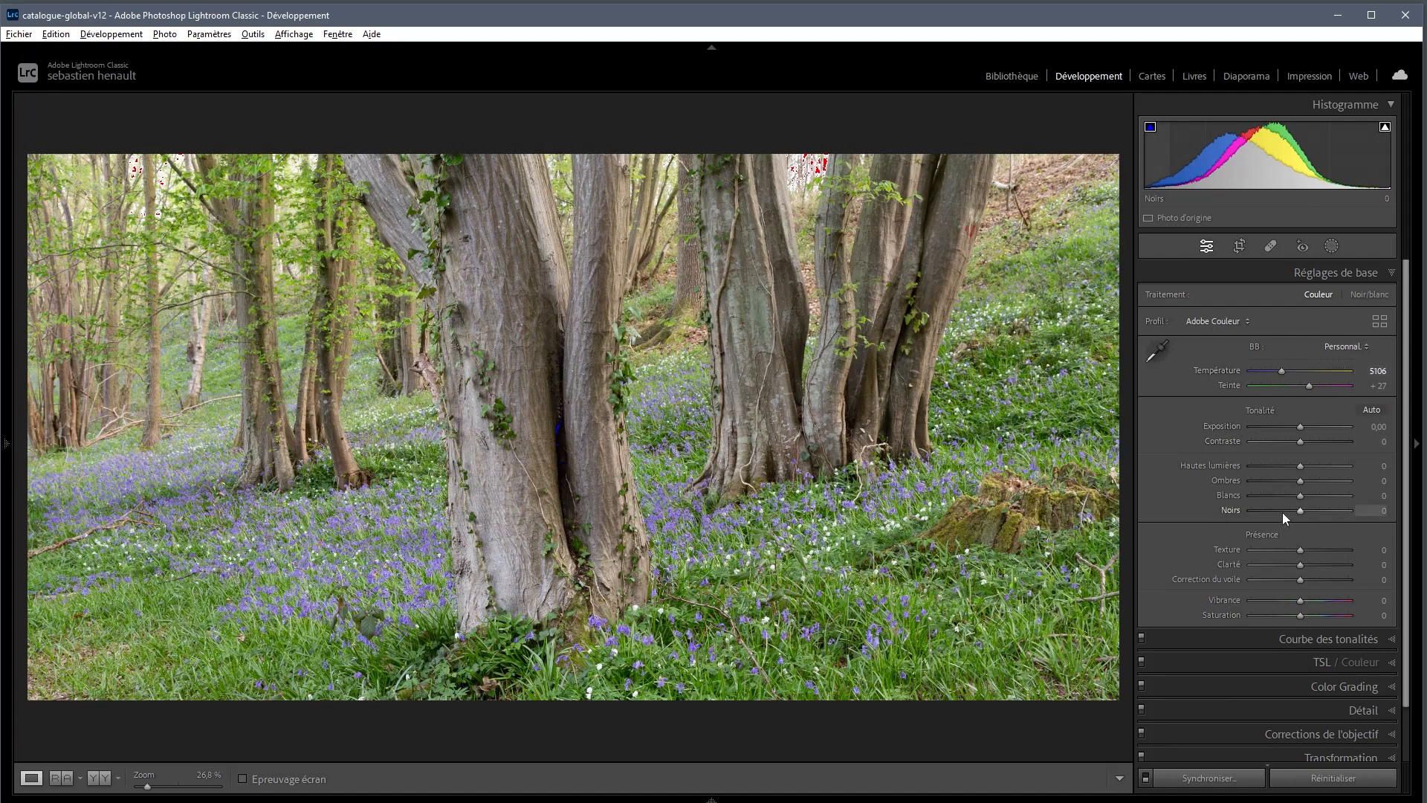
left_click_drag(1301, 510, 1304, 510)
left_click_drag(1298, 498, 1277, 500)
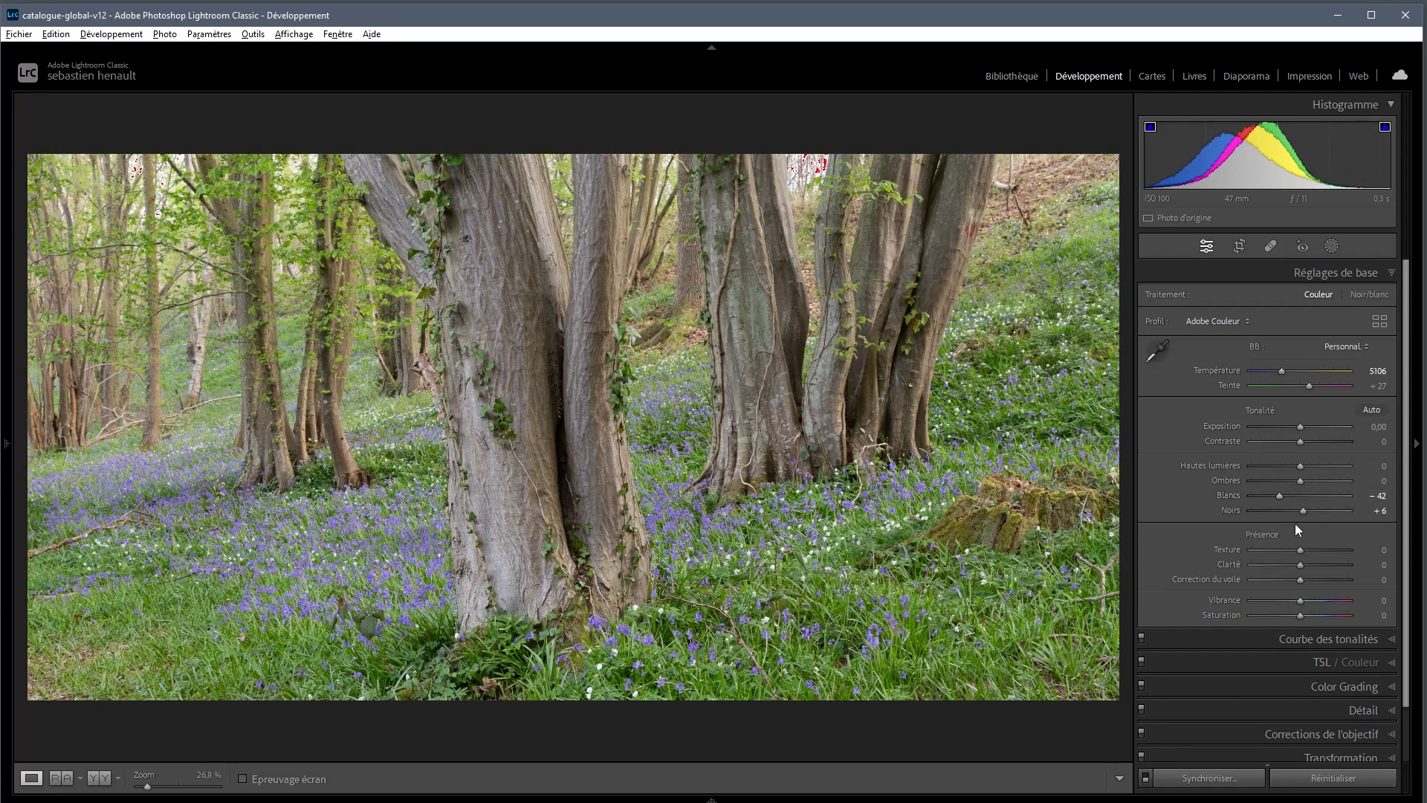
left_click_drag(1274, 497, 1266, 494)
left_click_drag(1297, 466, 1283, 462)
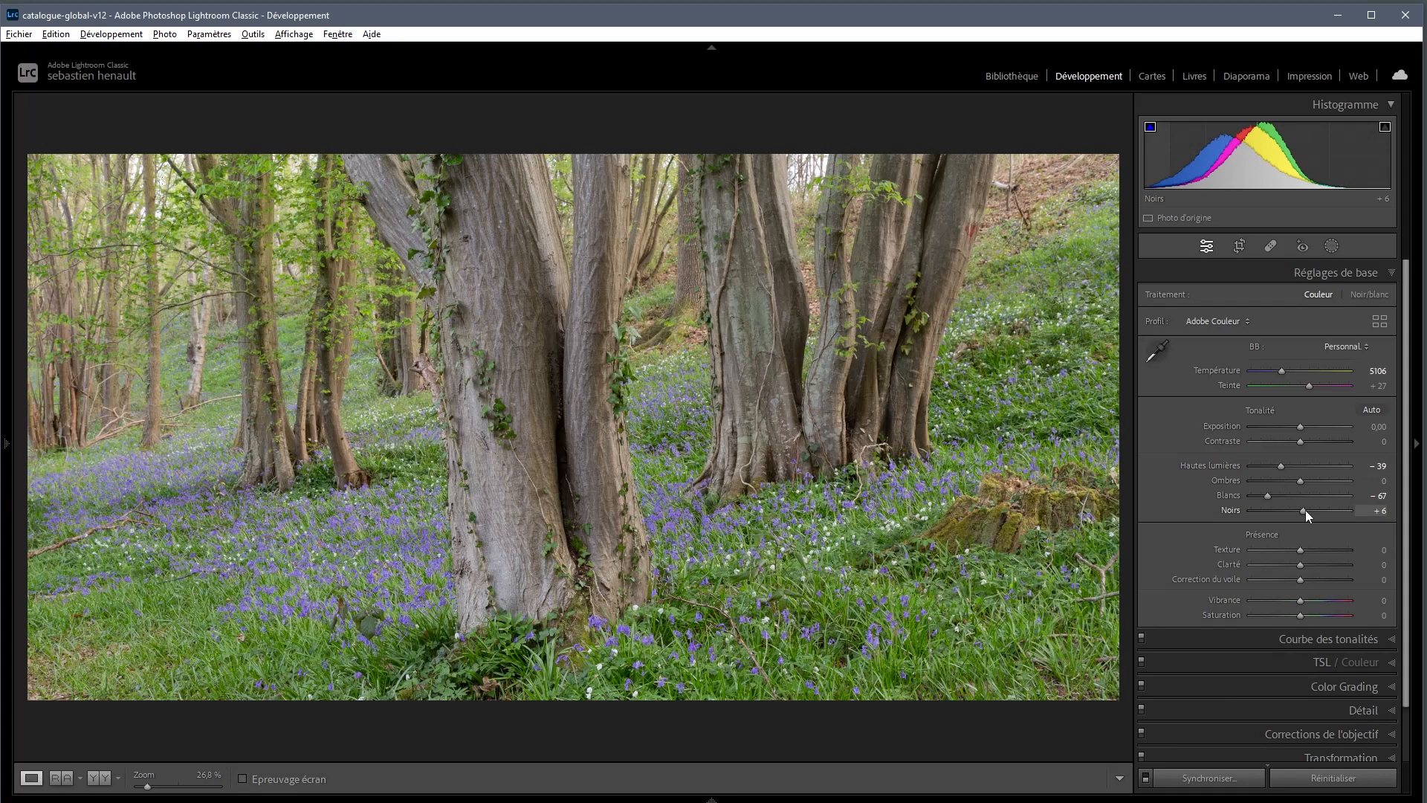
- Set Noirs to +18, Contraste to -5 and Clarté to -23, and raise Vibrance slightly
left_click_drag(1305, 510, 1310, 510)
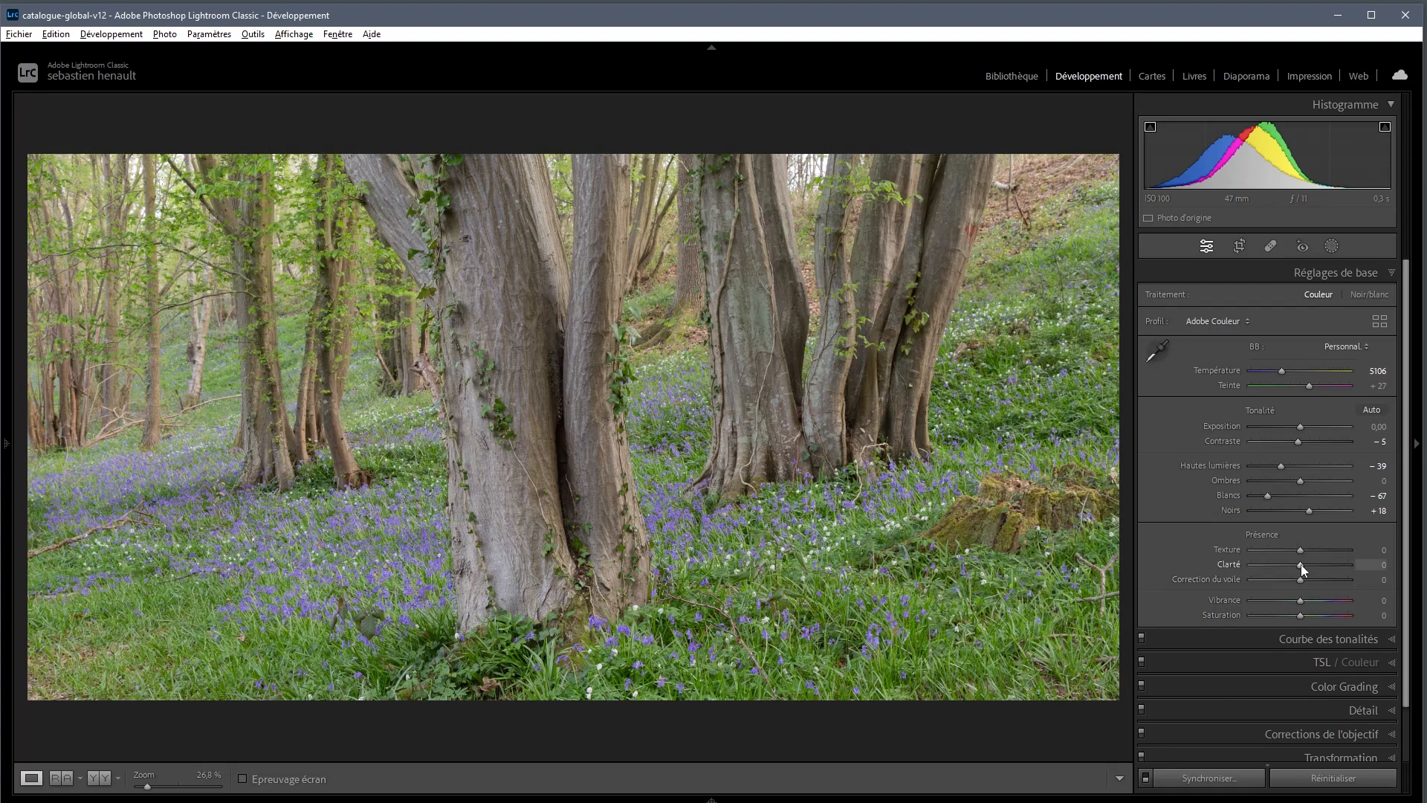
left_click_drag(1300, 564, 1290, 563)
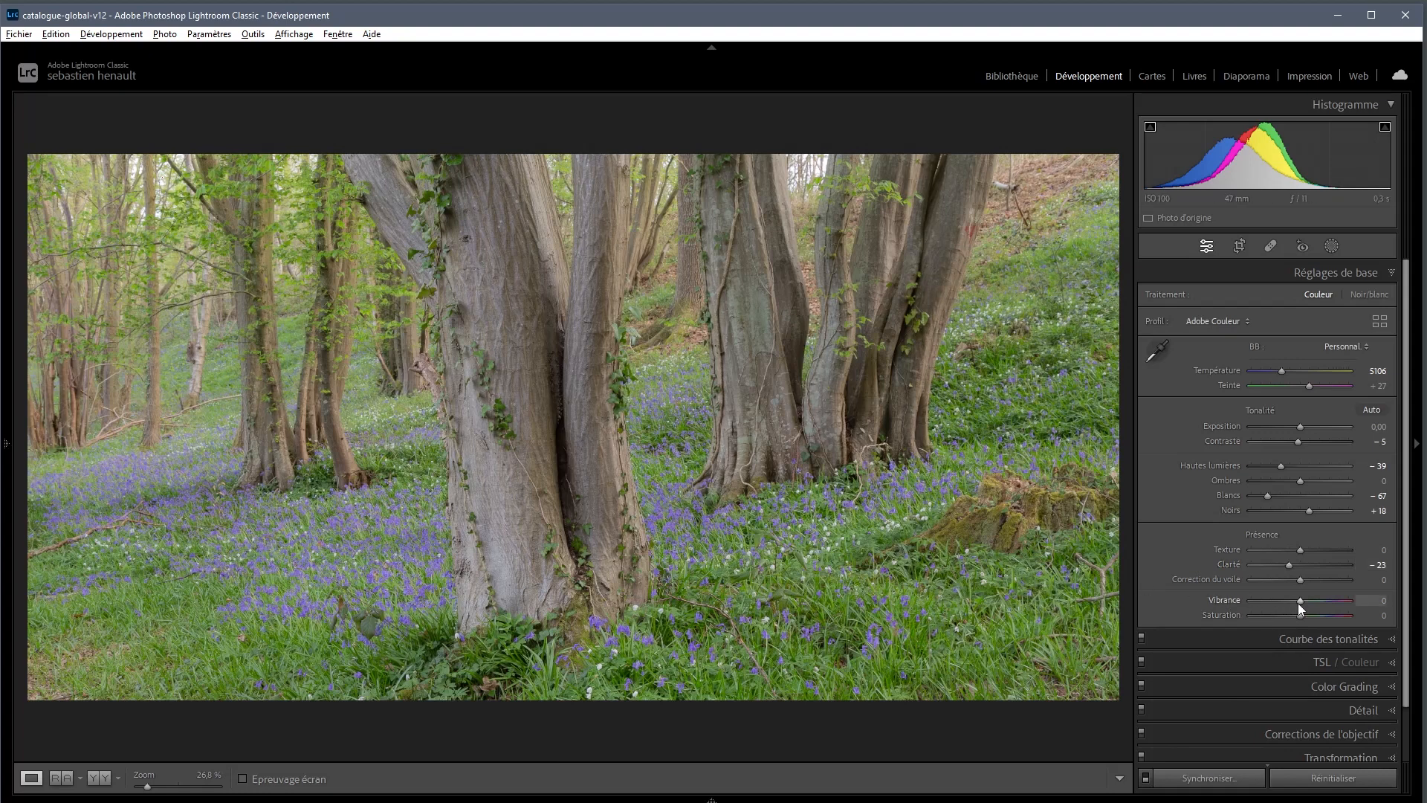
left_click_drag(1300, 604, 1304, 604)
- In the TSL hue adjustments, set Vert to -9 and lower Jaune slightly
left_click(1261, 663)
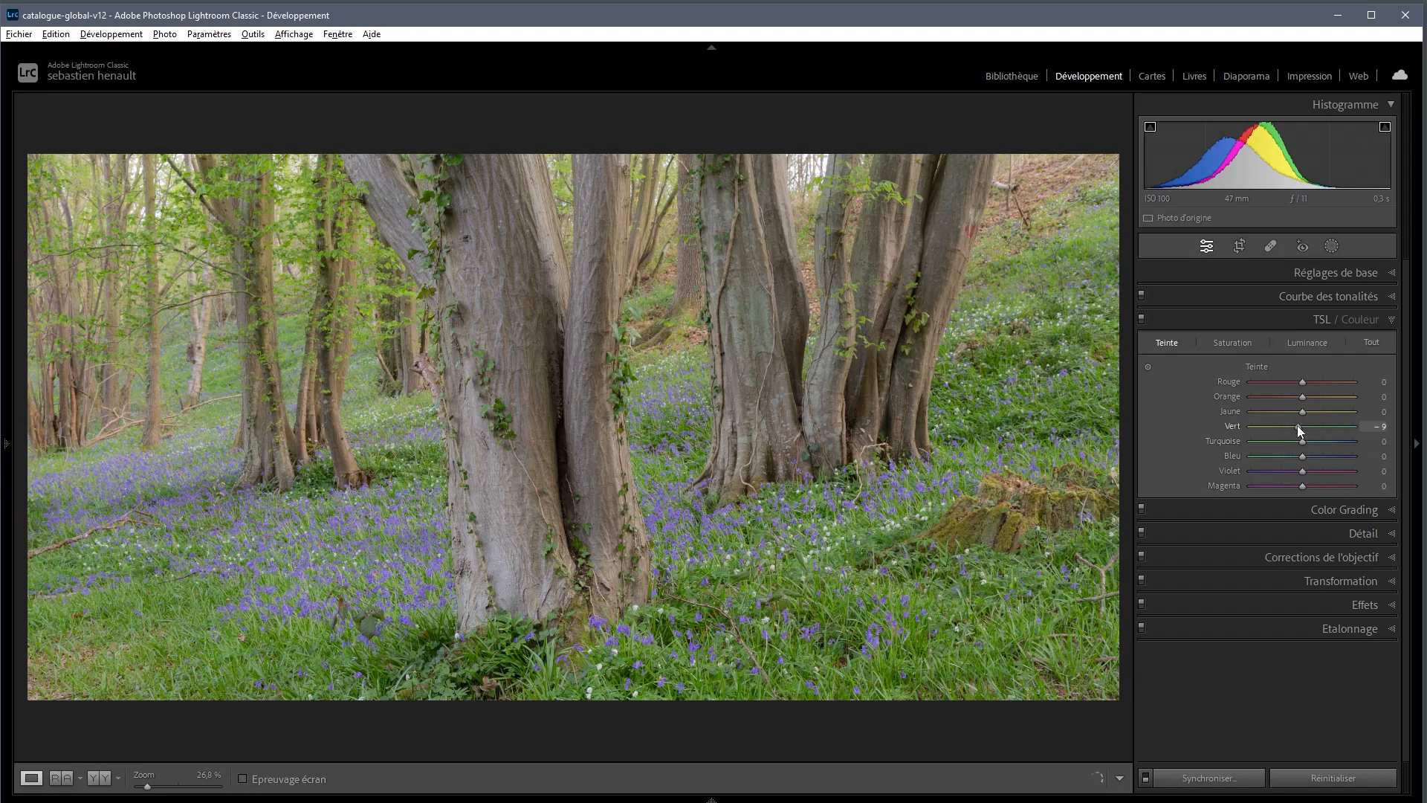
scroll(1296, 425, "down", 1)
scroll(1295, 429, "down", 1)
left_click_drag(1303, 411, 1297, 411)
- In the TSL saturation adjustments, set Violet to +10, raise Jaune to +3 by sampling the grass, and reset Vert
left_click(1231, 342)
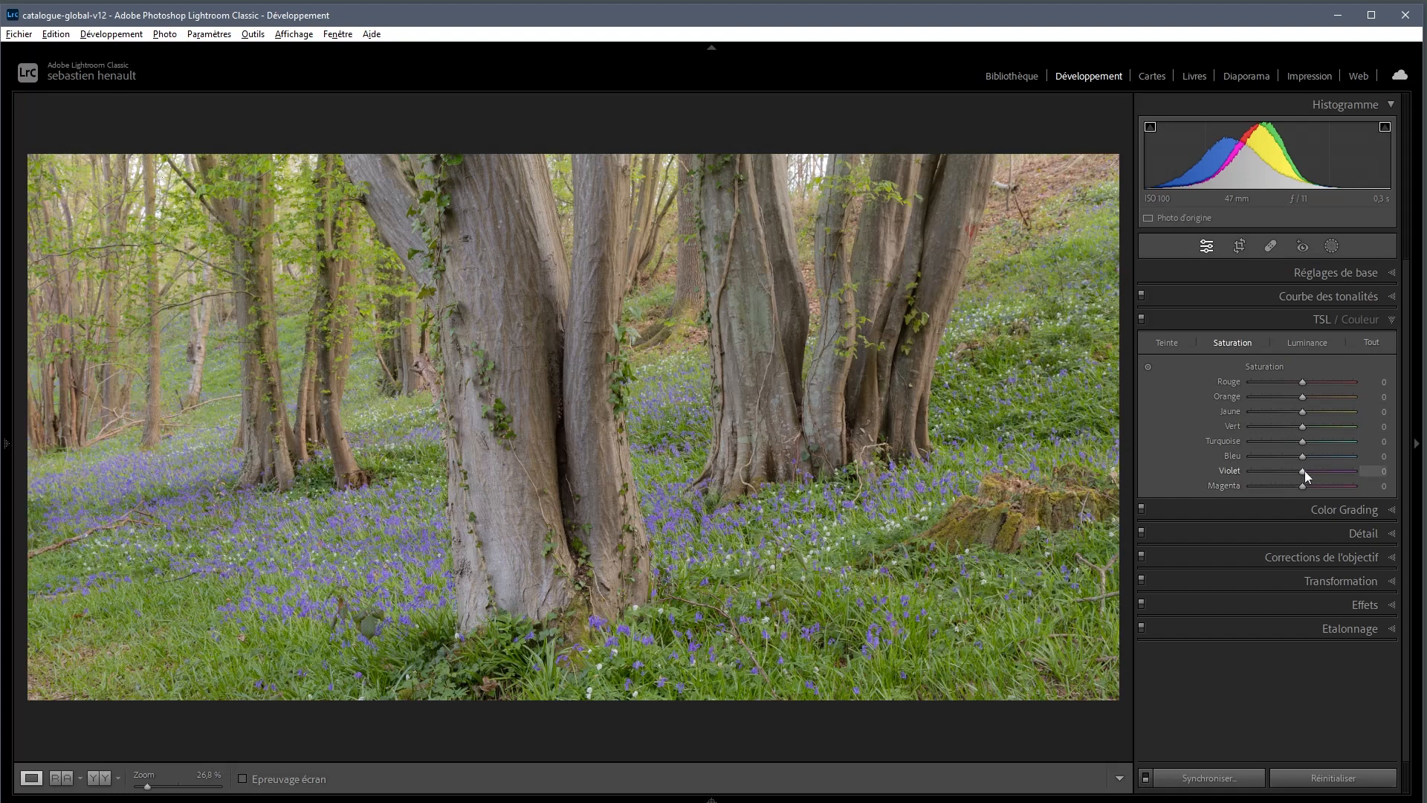
left_click_drag(1305, 470, 1310, 470)
left_click(1149, 368)
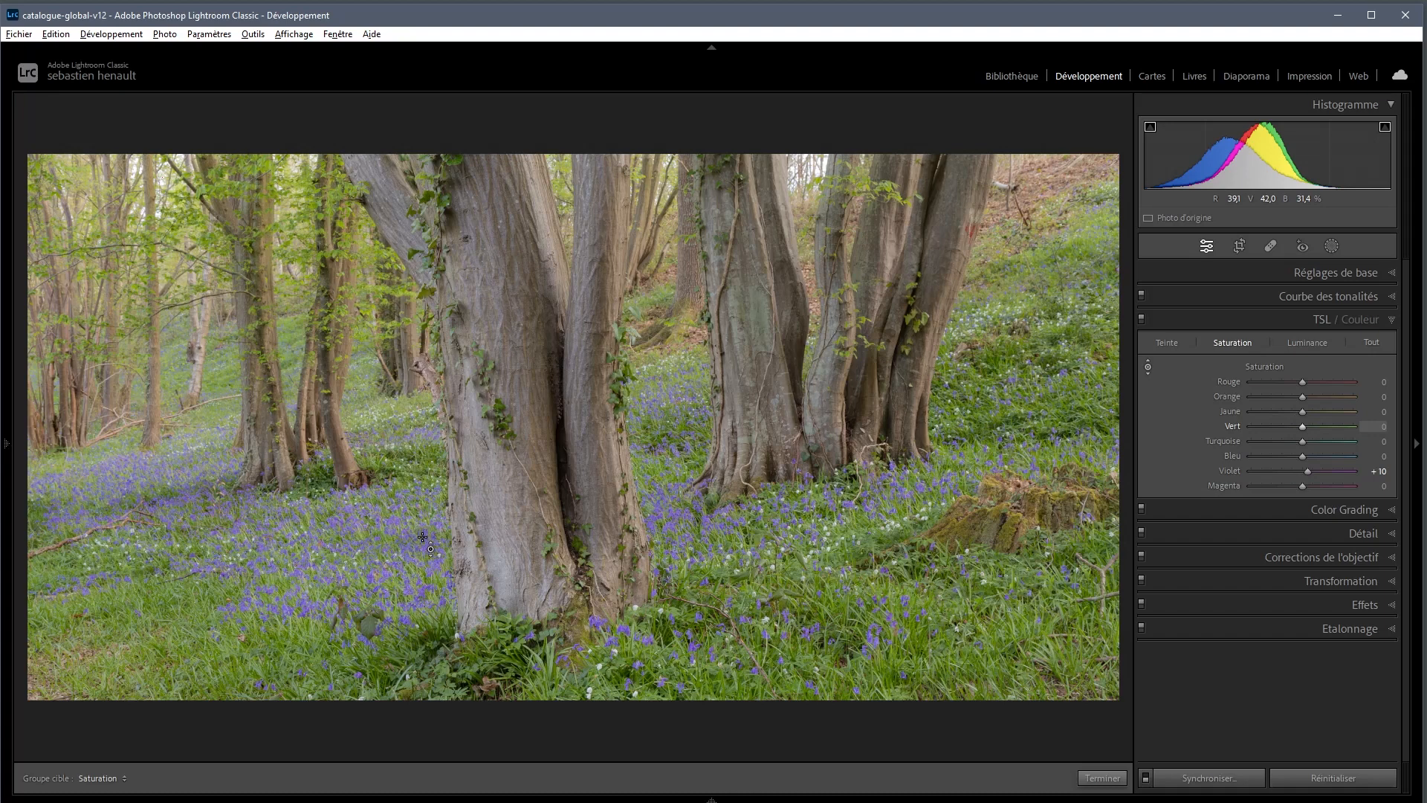
mouse_move(818, 579)
left_mouse_down()
mouse_move(818, 554)
mouse_move(818, 586)
mouse_move(818, 565)
left_mouse_up()
left_click_drag(427, 544, 427, 543)
double_click(1309, 426)
- Boost the bluebells' saturation to Bleu +18 and Violet +28 by sampling the flowers up close, and compare without the TSL adjustments
key("z")
left_click_drag(183, 626, 773, 303)
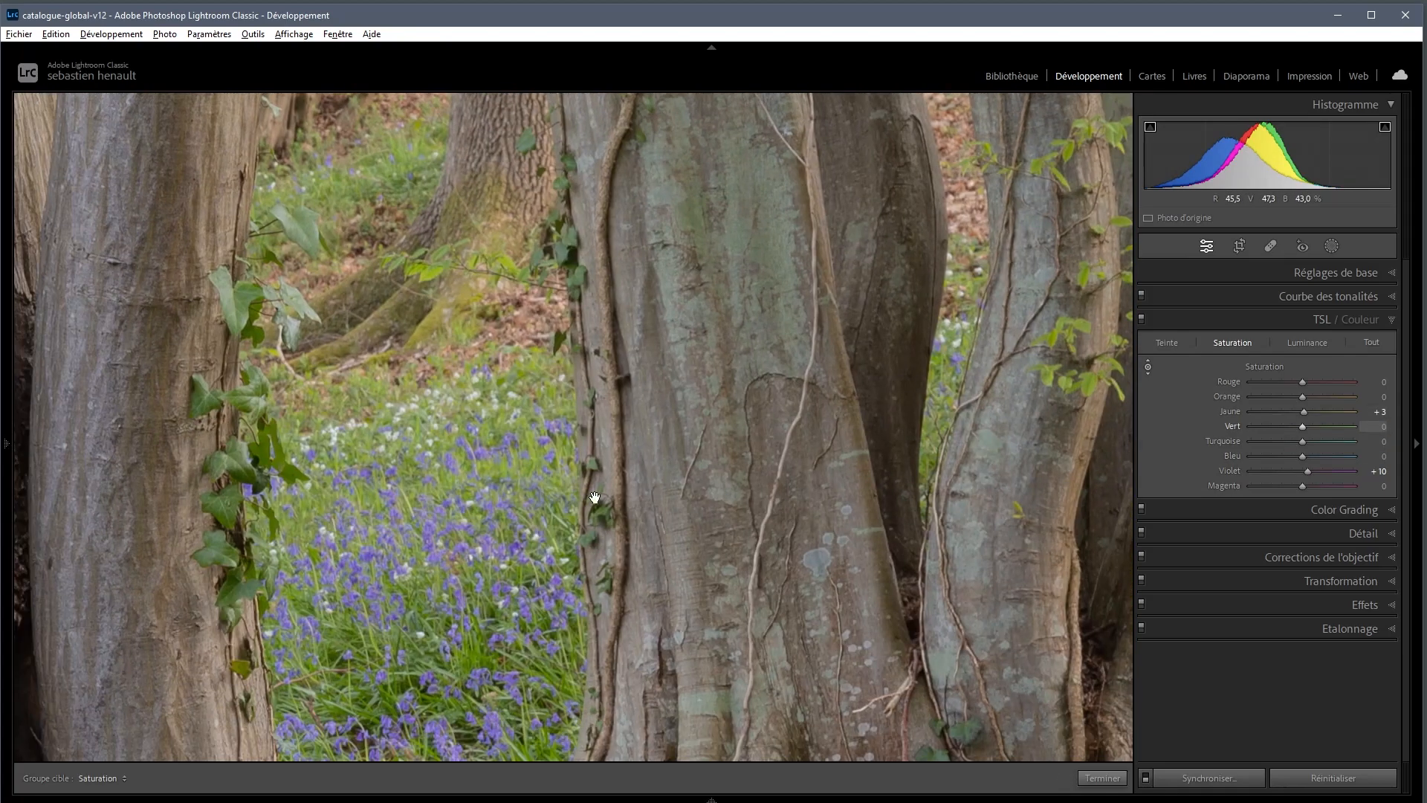
left_click_drag(607, 479, 837, 247)
left_click_drag(357, 525, 784, 280)
left_click_drag(885, 241, 1025, 133)
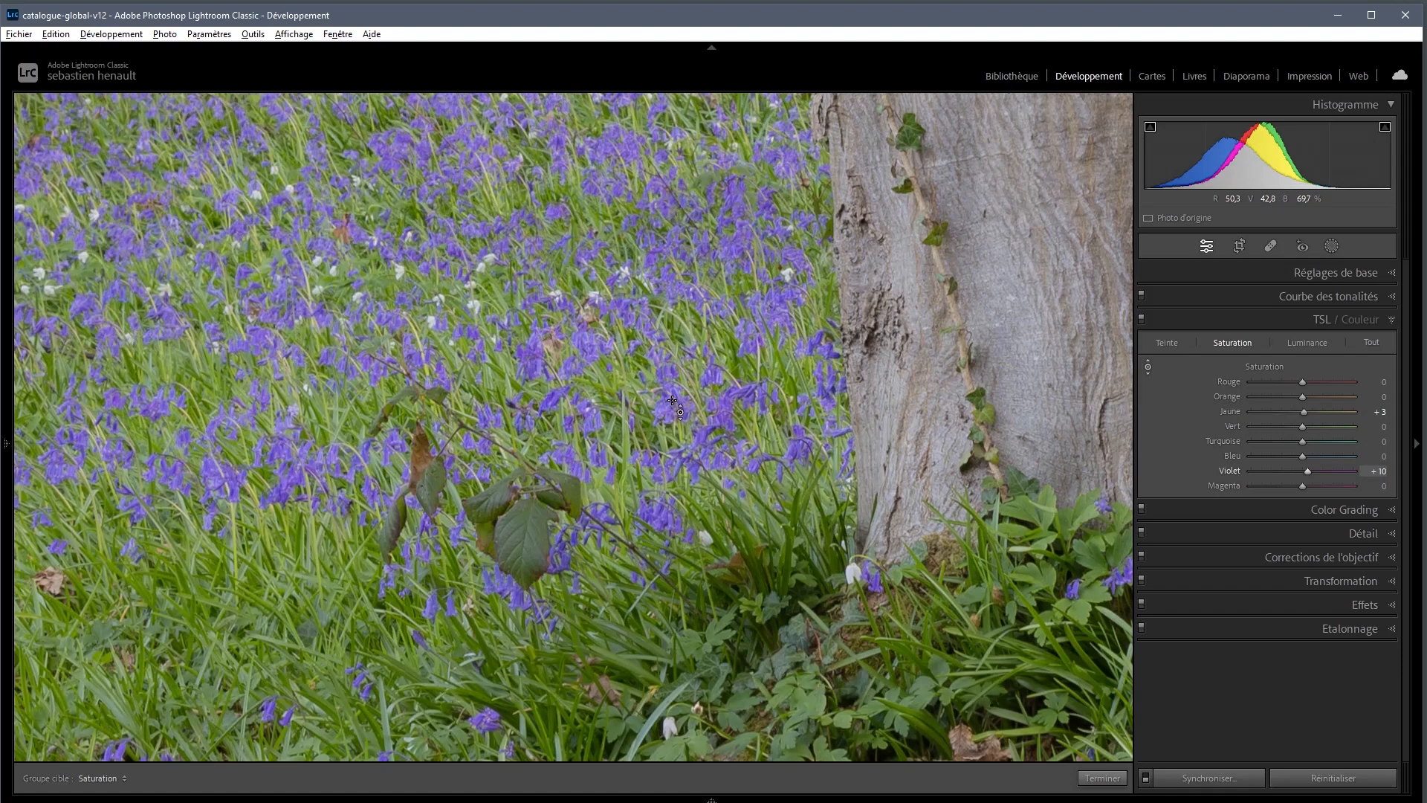
mouse_move(673, 402)
left_mouse_down()
mouse_move(673, 369)
mouse_move(673, 400)
left_mouse_up()
key("z")
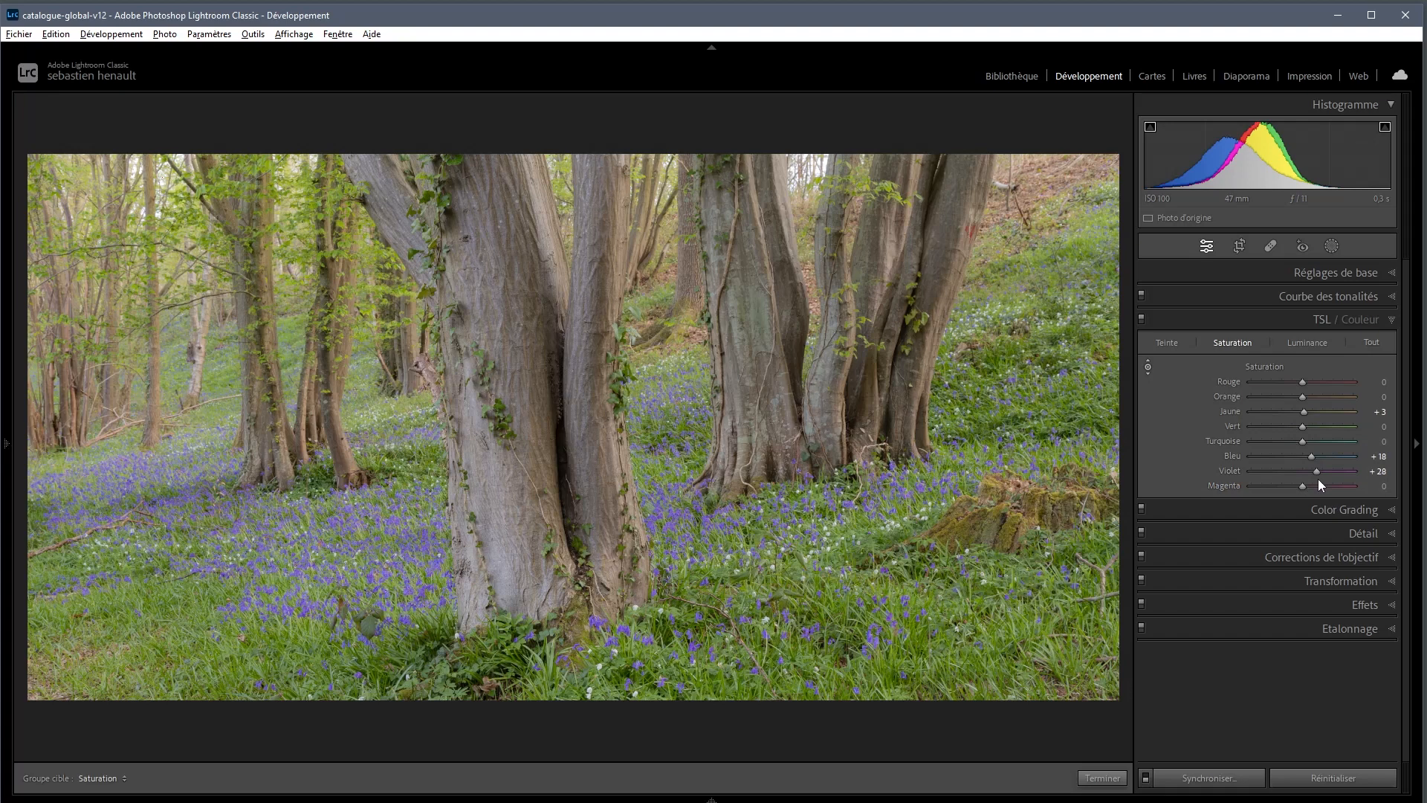
left_click(1142, 319)
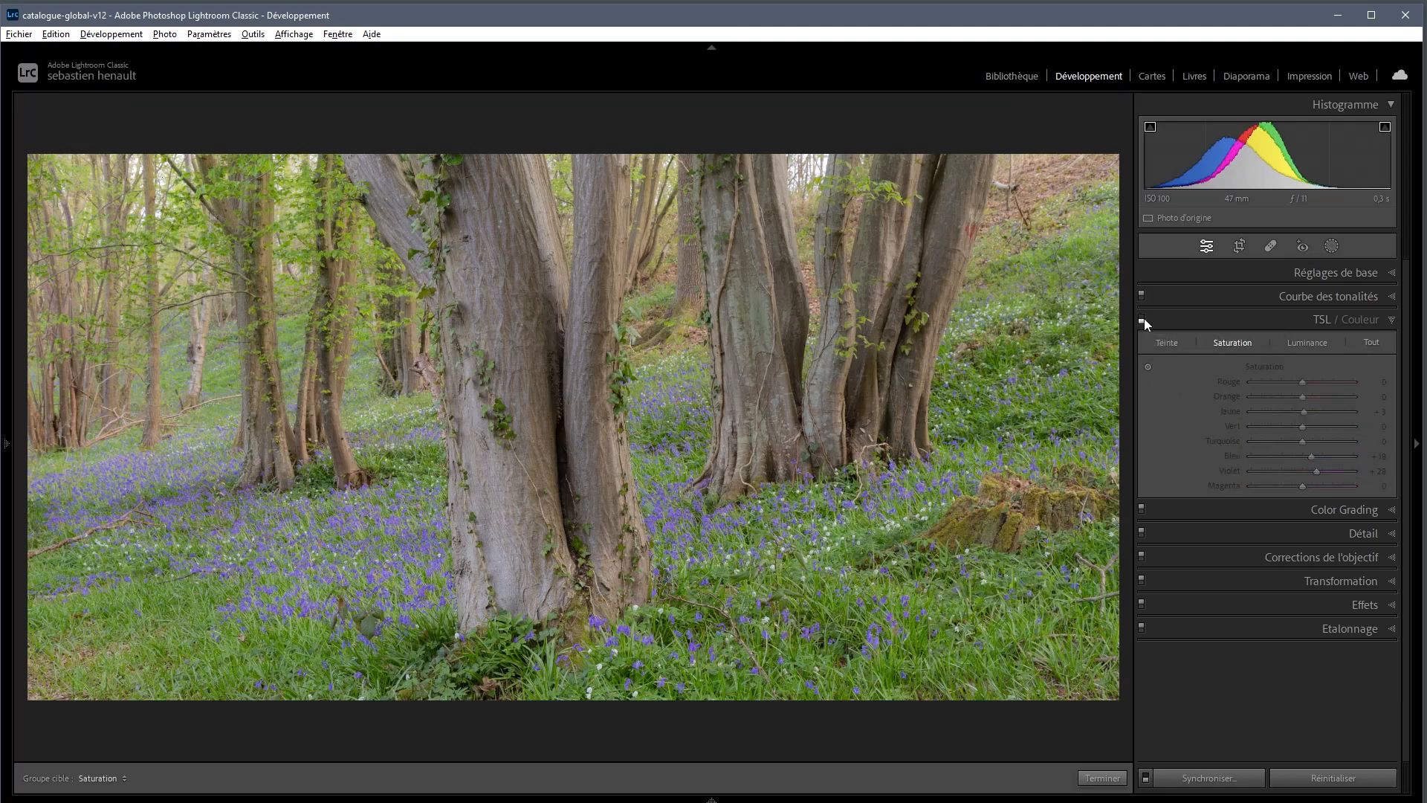
left_click(1142, 319)
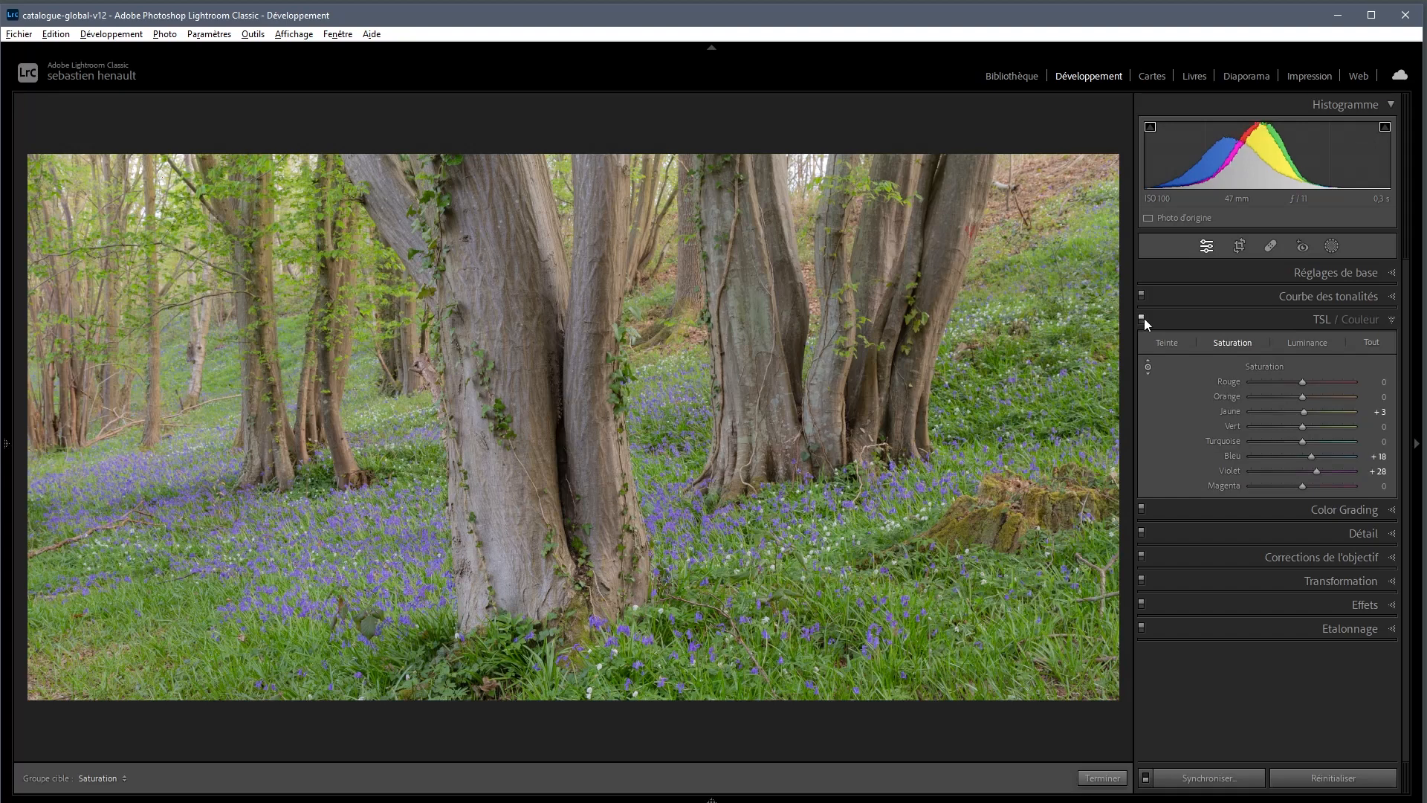
- Set the TSL luminance of Bleu to -20 and compare the photo with and without the TSL adjustments
left_click(1309, 344)
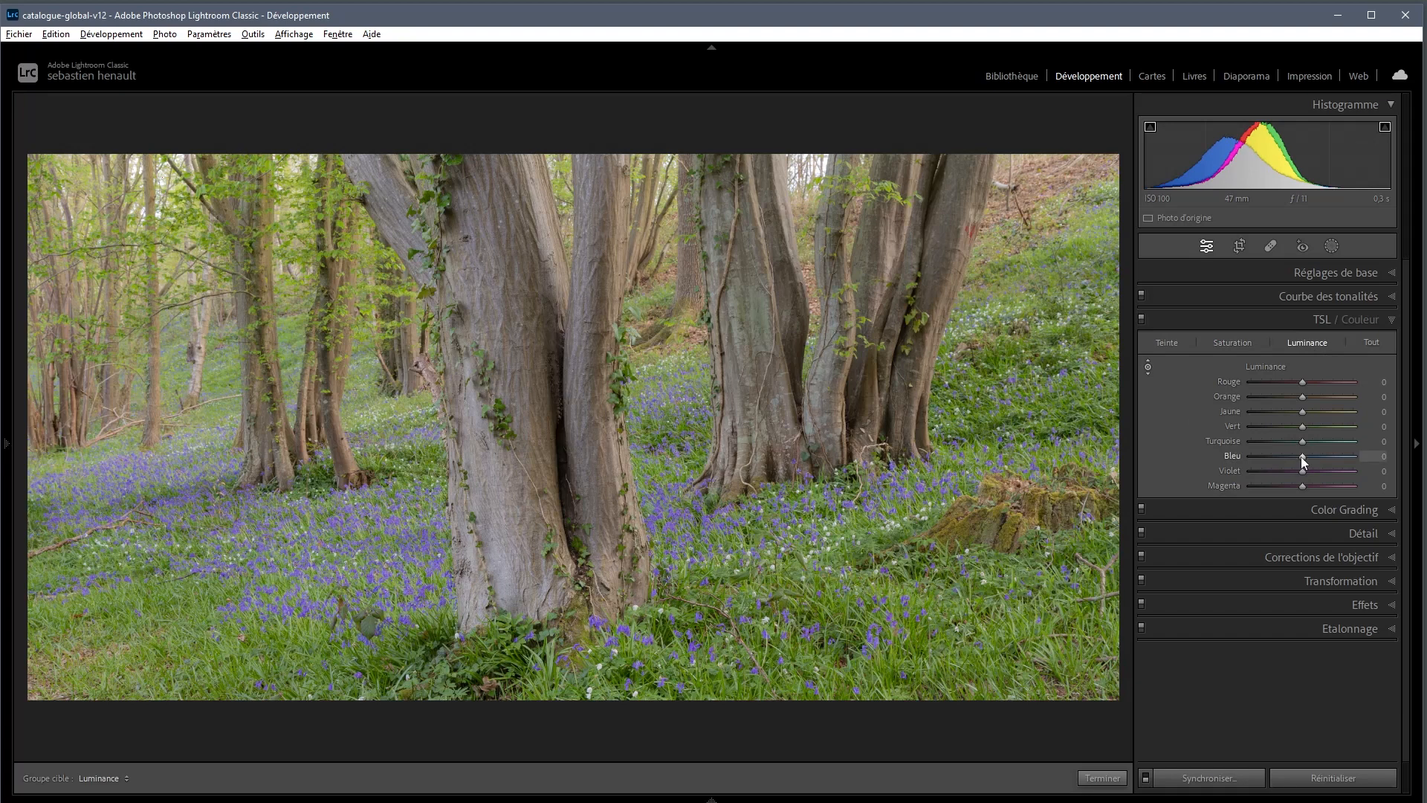
left_click_drag(1301, 461, 1297, 460)
left_click(1143, 318)
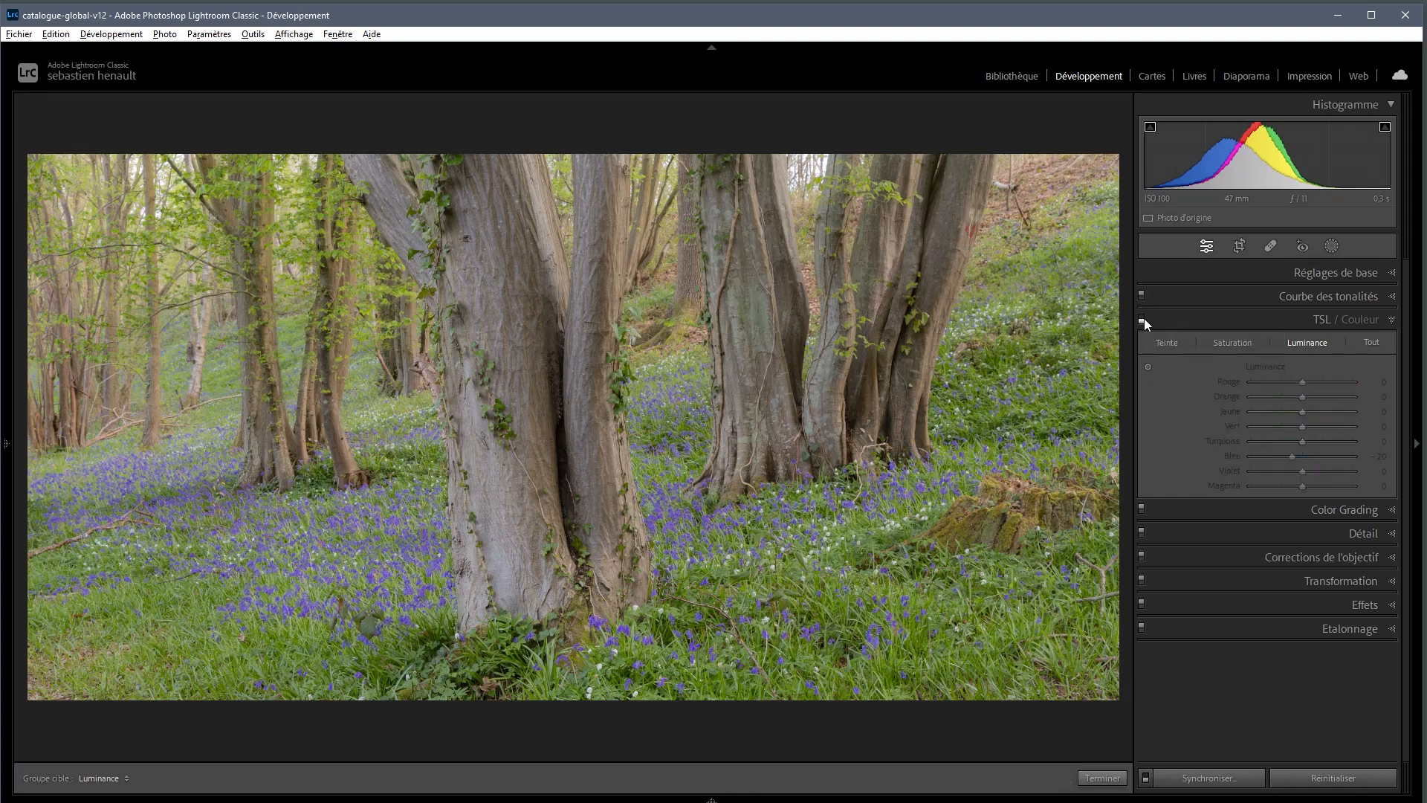
left_click(1143, 318)
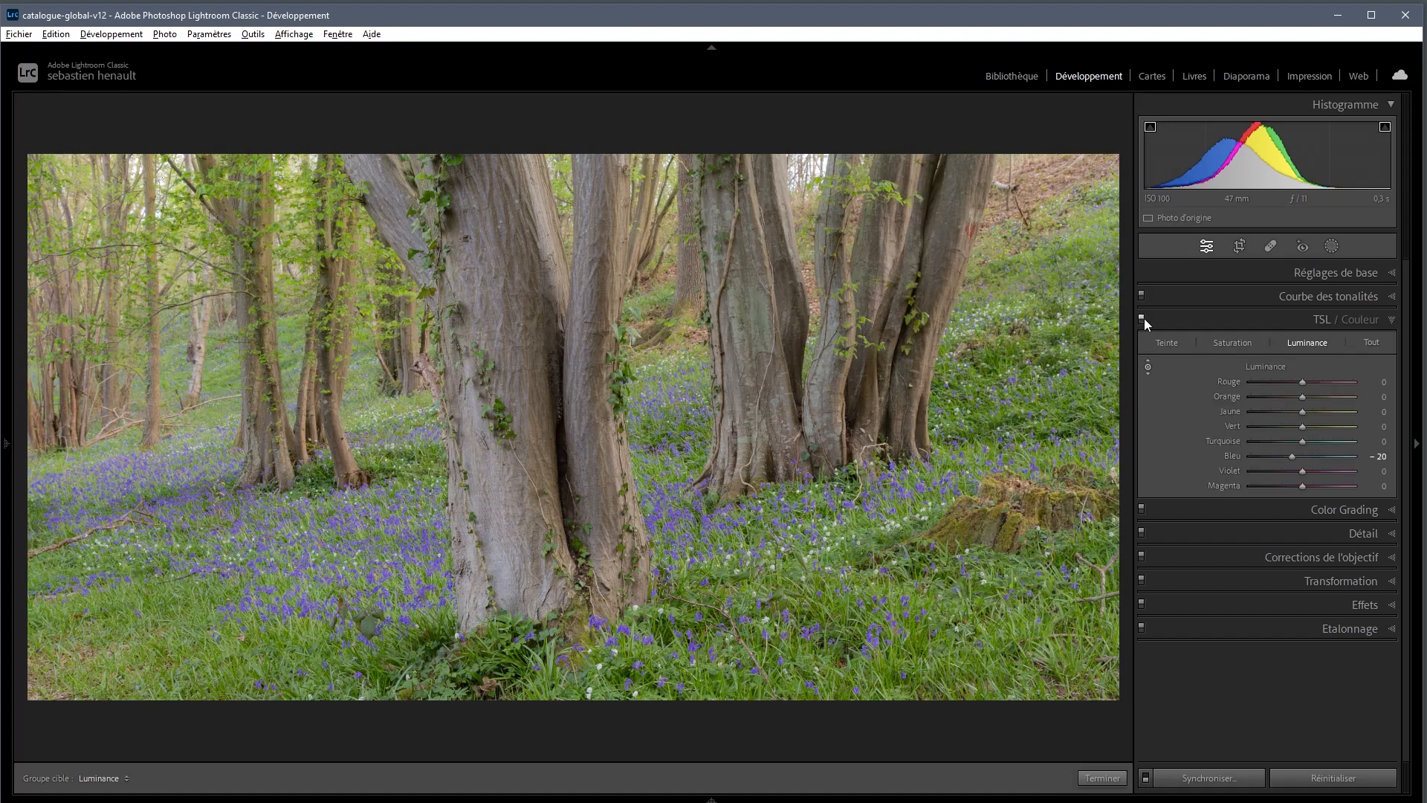
left_click(1248, 318)
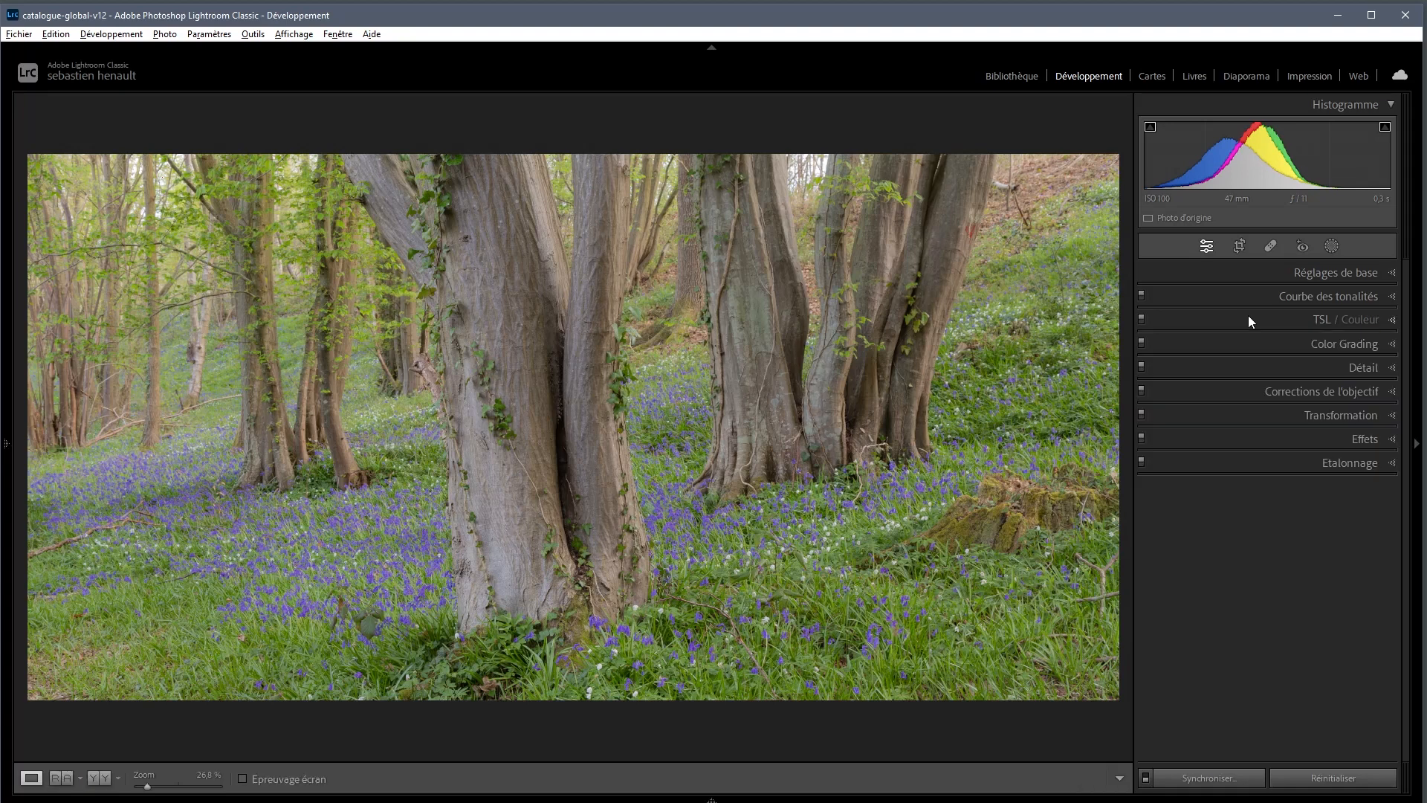
- Tint the midtones in Color Grading with Teinte 40 and Saturation 11, and compare the photo with and without the tint
left_click(1262, 344)
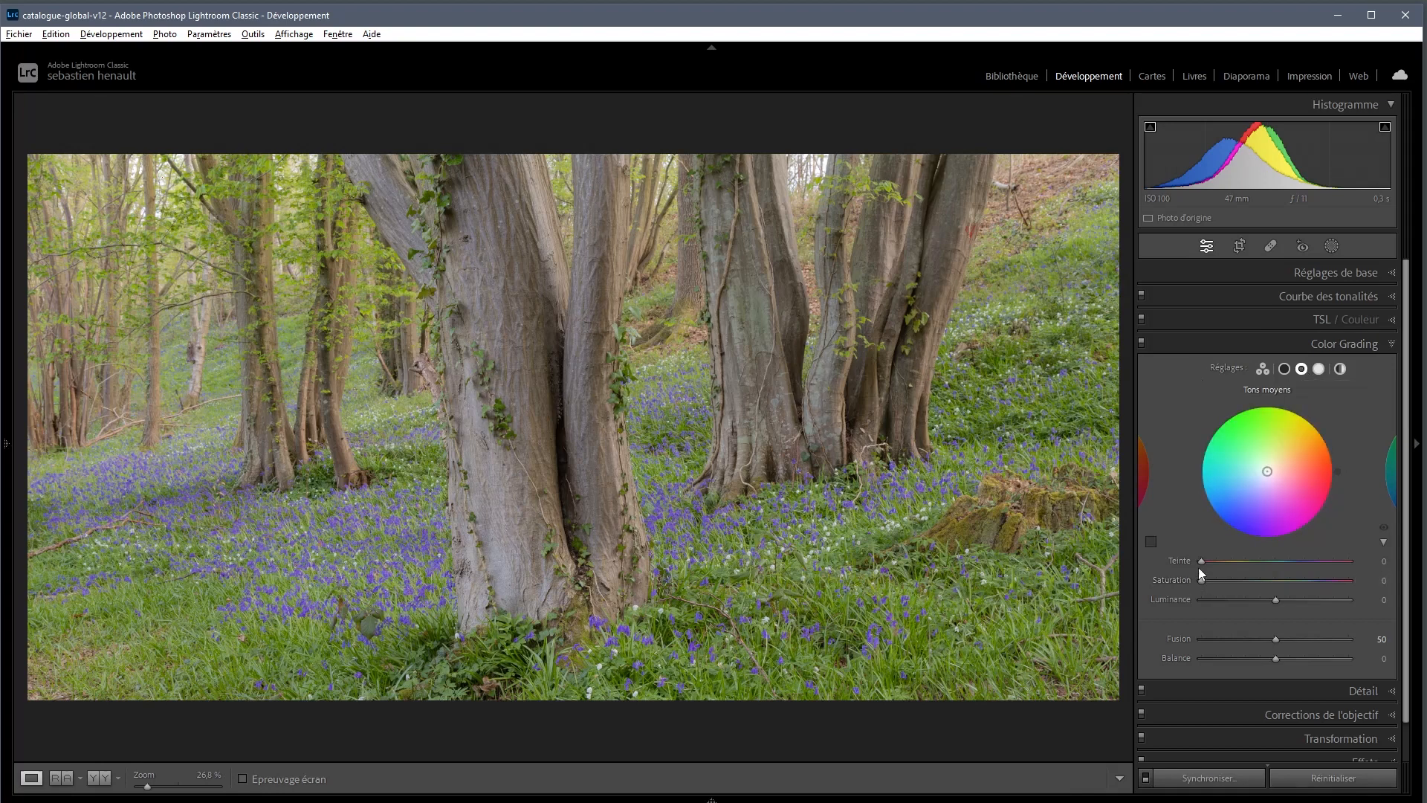
left_click_drag(1199, 559, 1217, 559)
mouse_move(1201, 583)
left_mouse_down()
mouse_move(1236, 582)
mouse_move(1216, 580)
left_mouse_up()
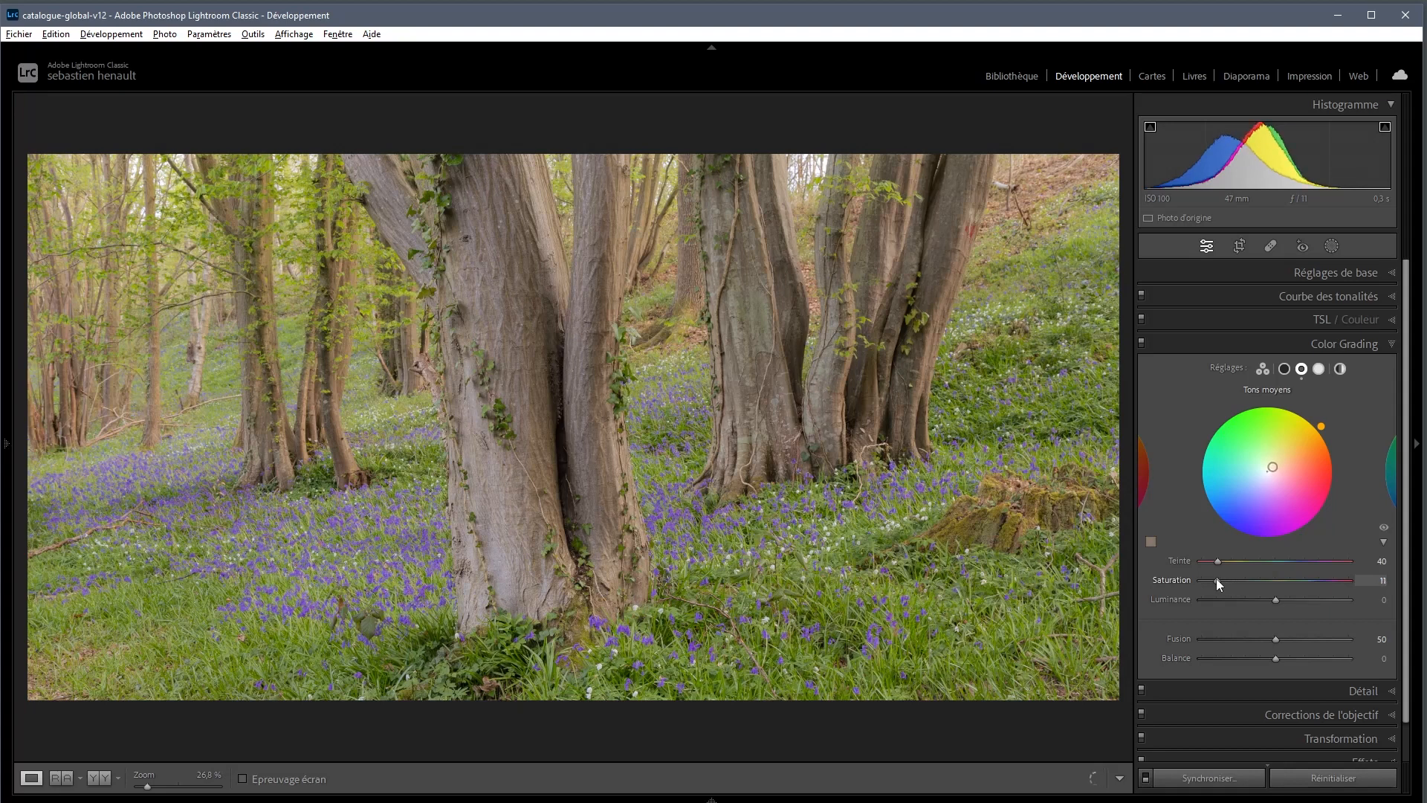
left_click(1141, 344)
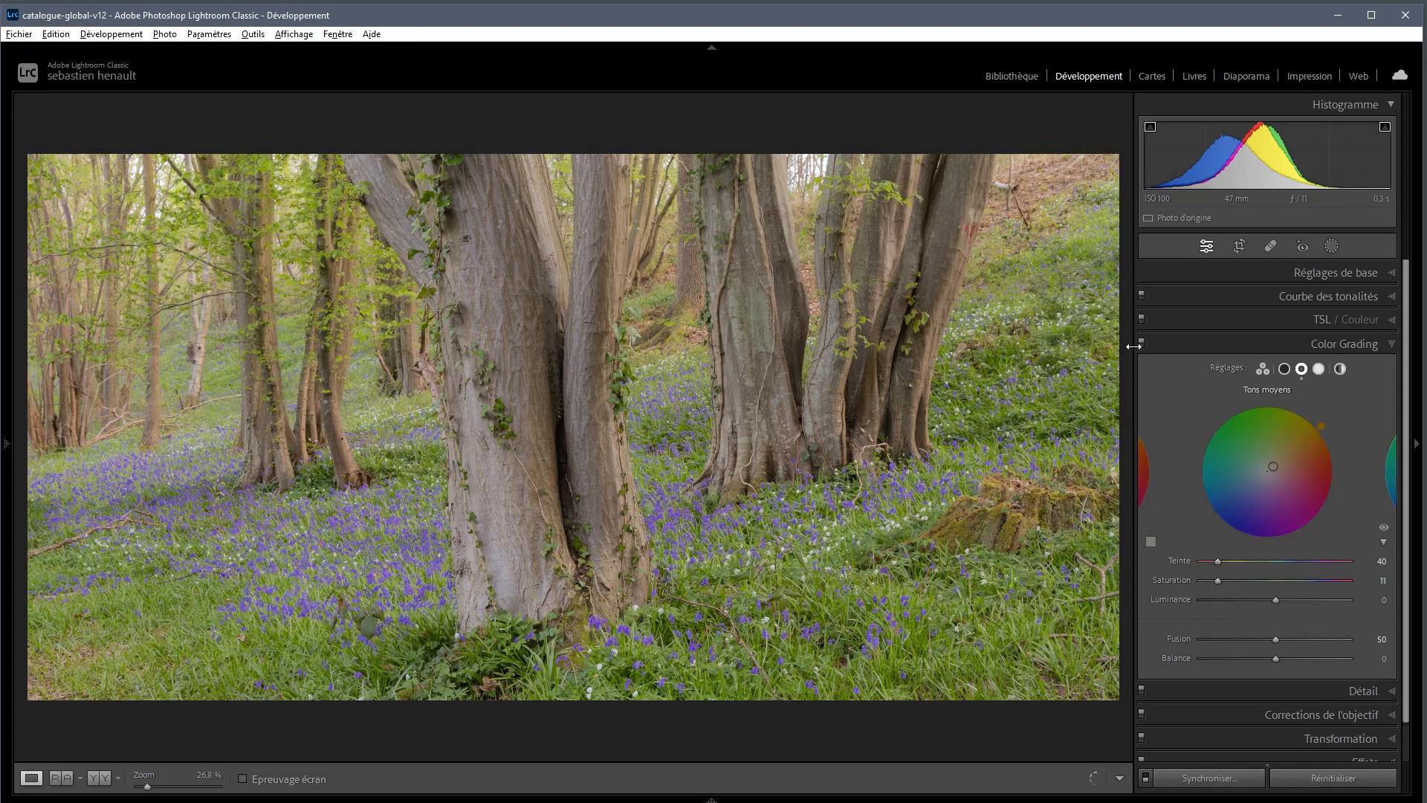
left_click(1141, 343)
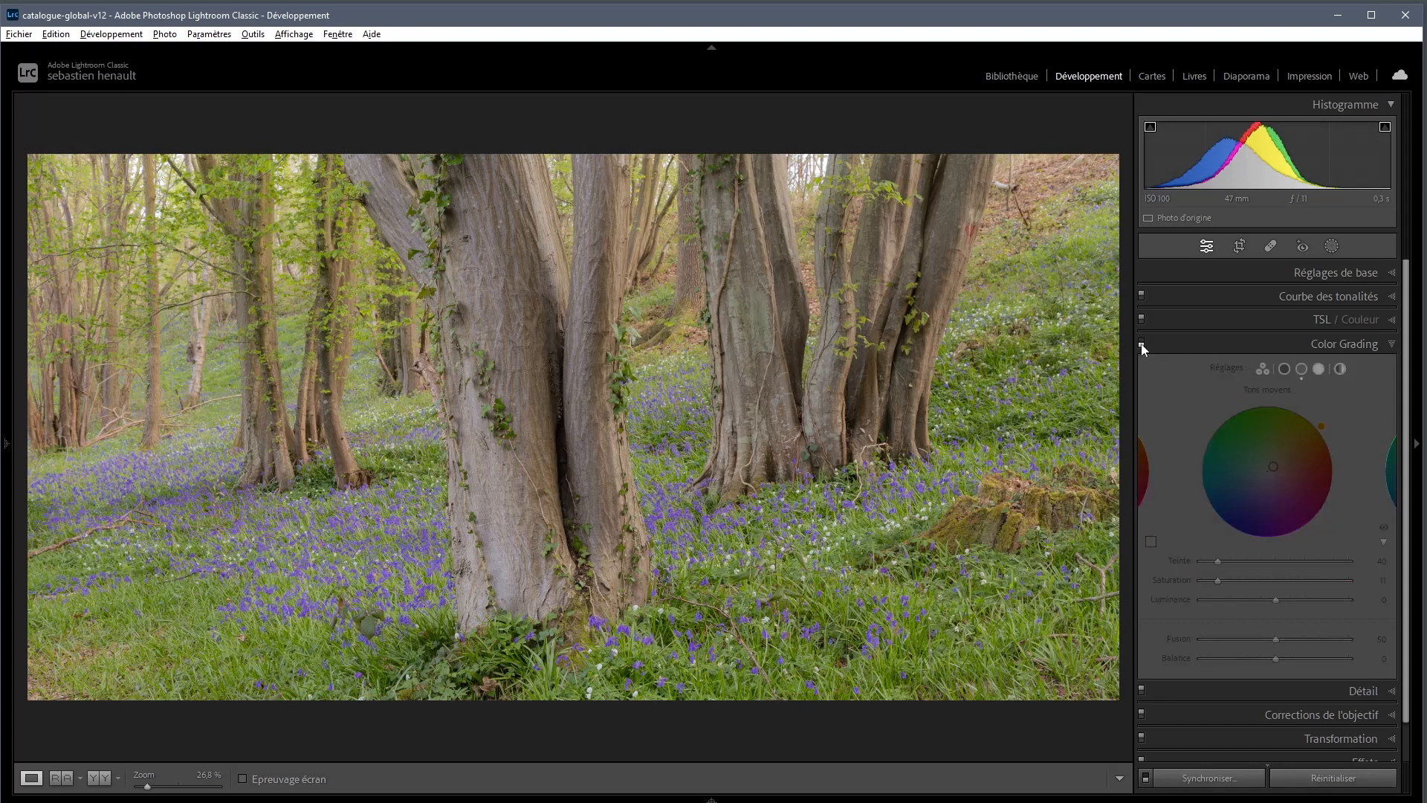
left_click(1141, 343)
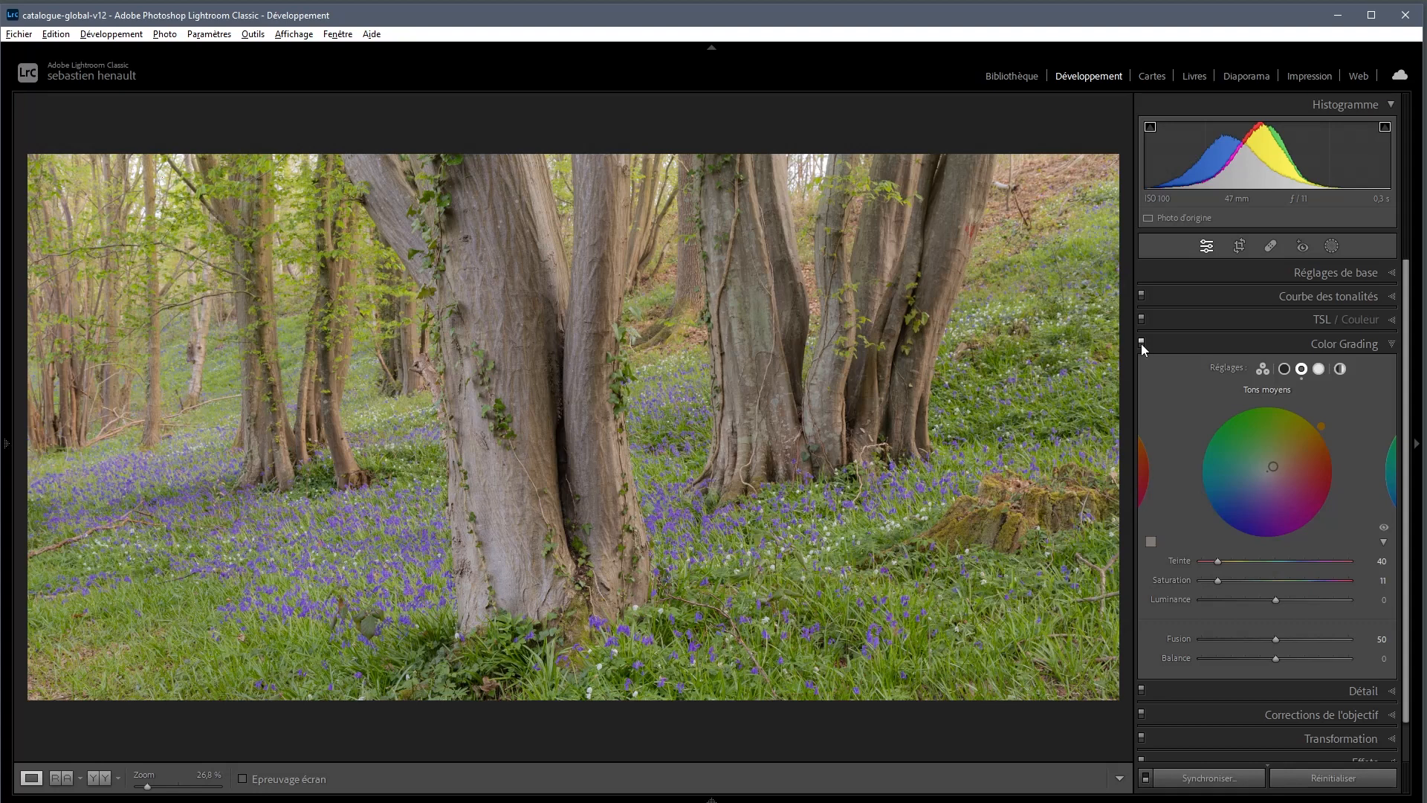
left_click(1246, 341)
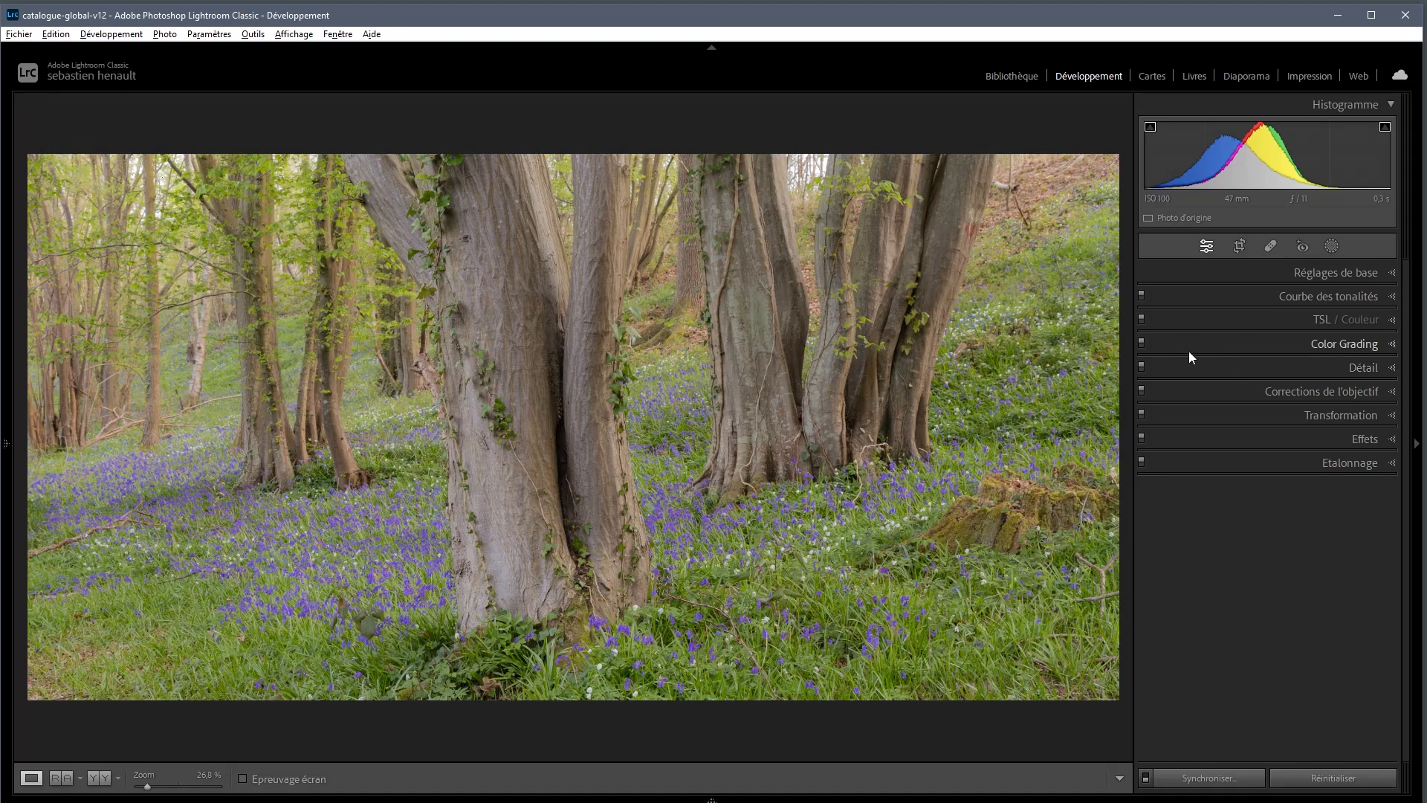
- Sharpen the photo with Rayon 0,5, Détail 100 and Gain 49, checking the tree trunk at 100 %
left_click(1304, 369)
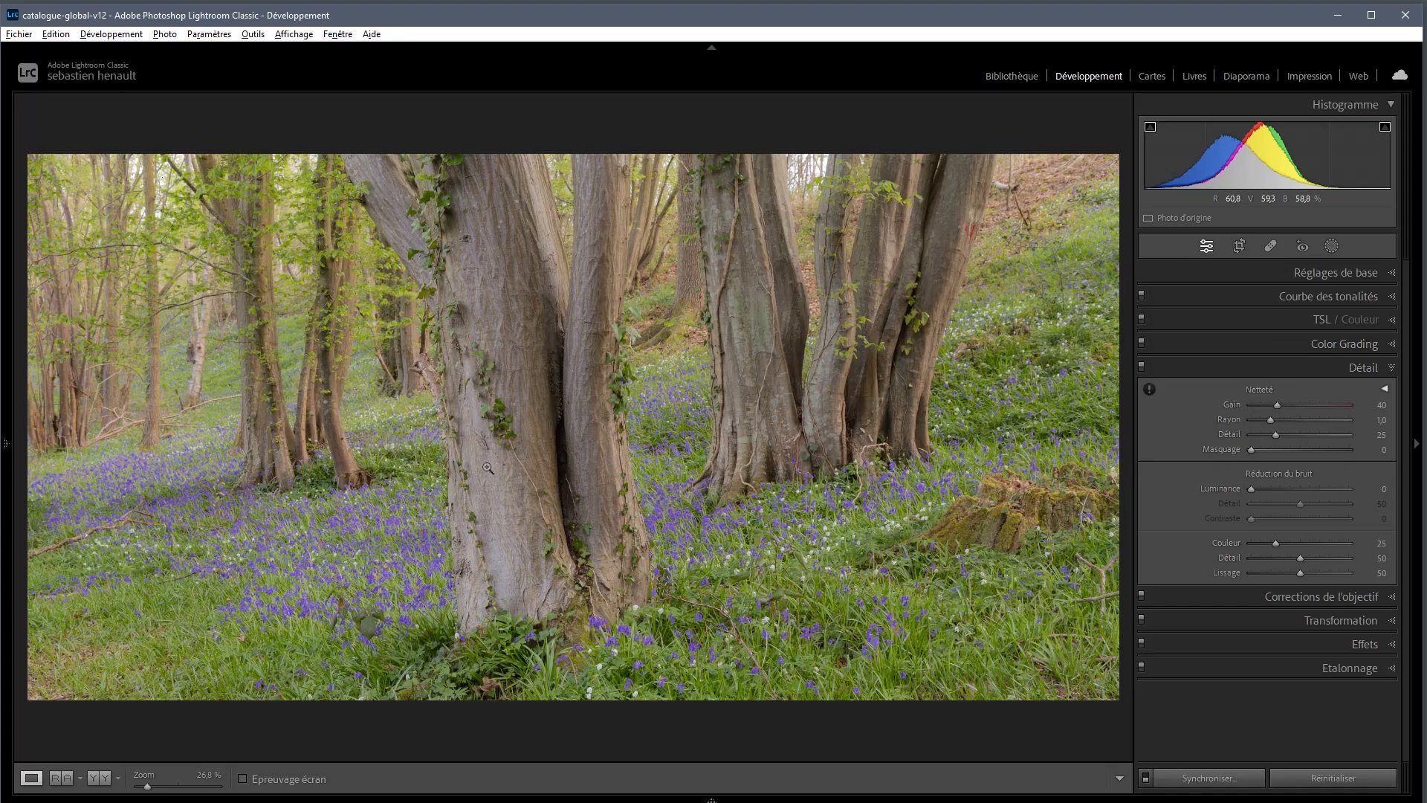
left_click(501, 430)
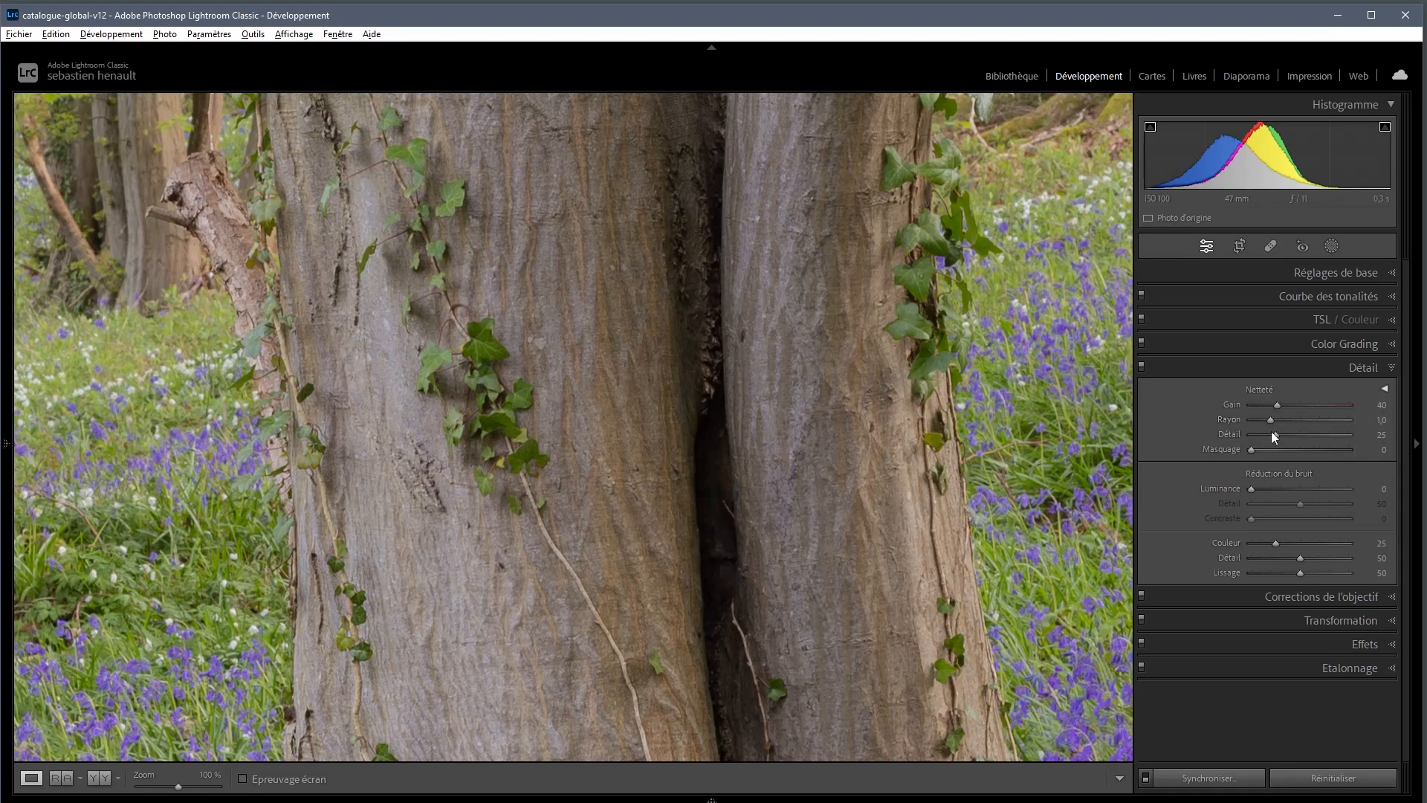
left_click_drag(1271, 421, 1253, 419)
left_click_drag(1276, 434, 1328, 442)
left_click_drag(1281, 407, 1283, 407)
left_click(621, 394)
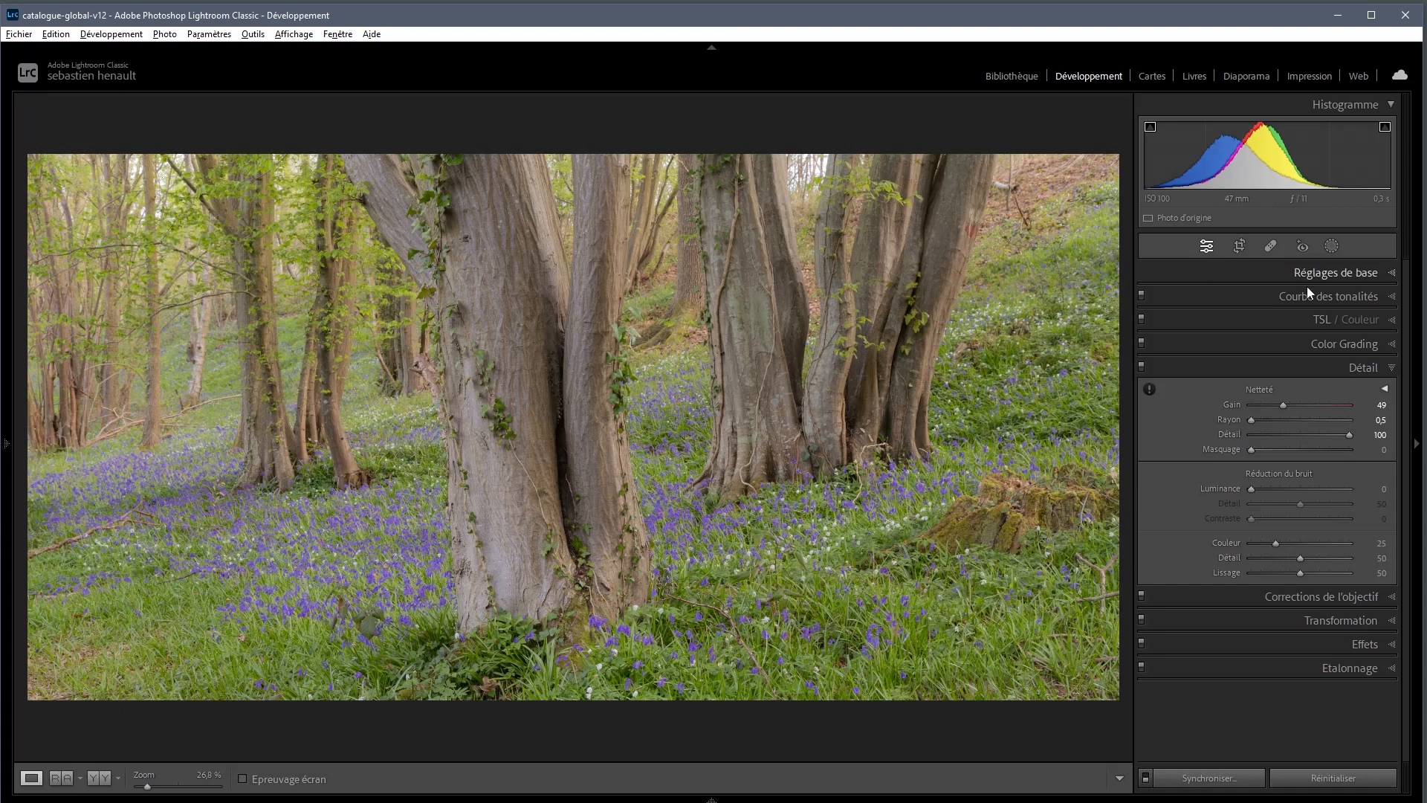
- Add a linear gradient mask over the photo's lower-right corner, fading diagonally up toward the mossy stump
left_click(1331, 247)
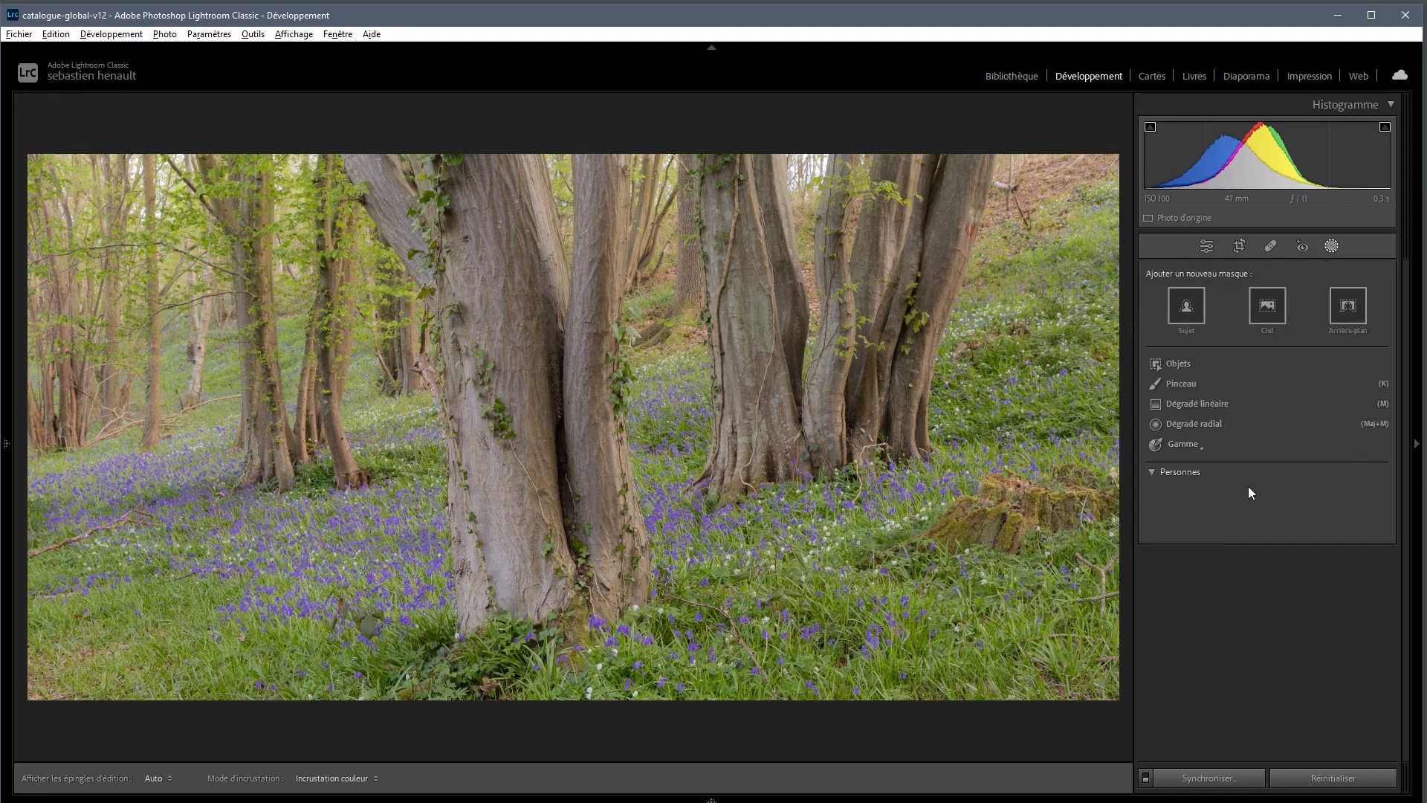
left_click(1216, 405)
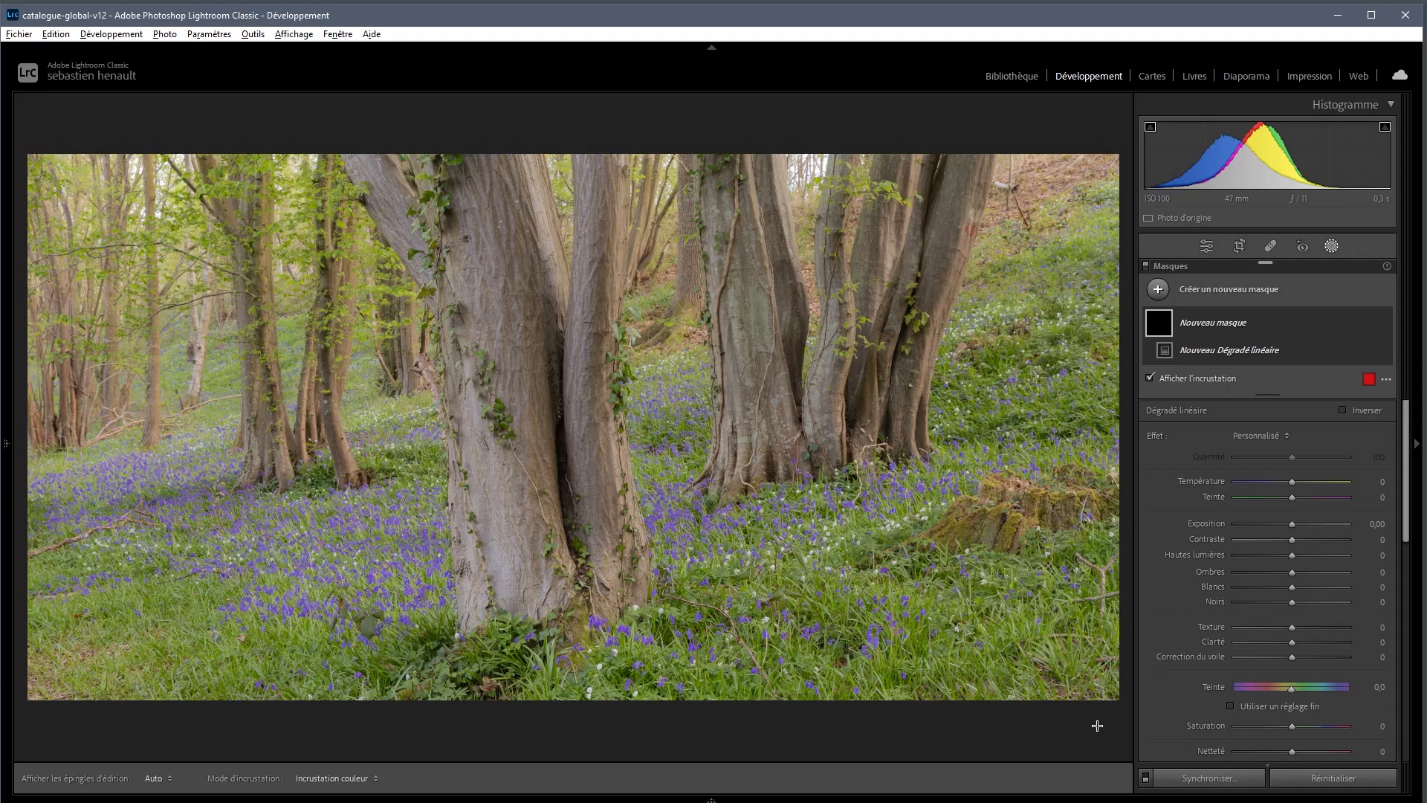
left_click_drag(1079, 714, 1005, 469)
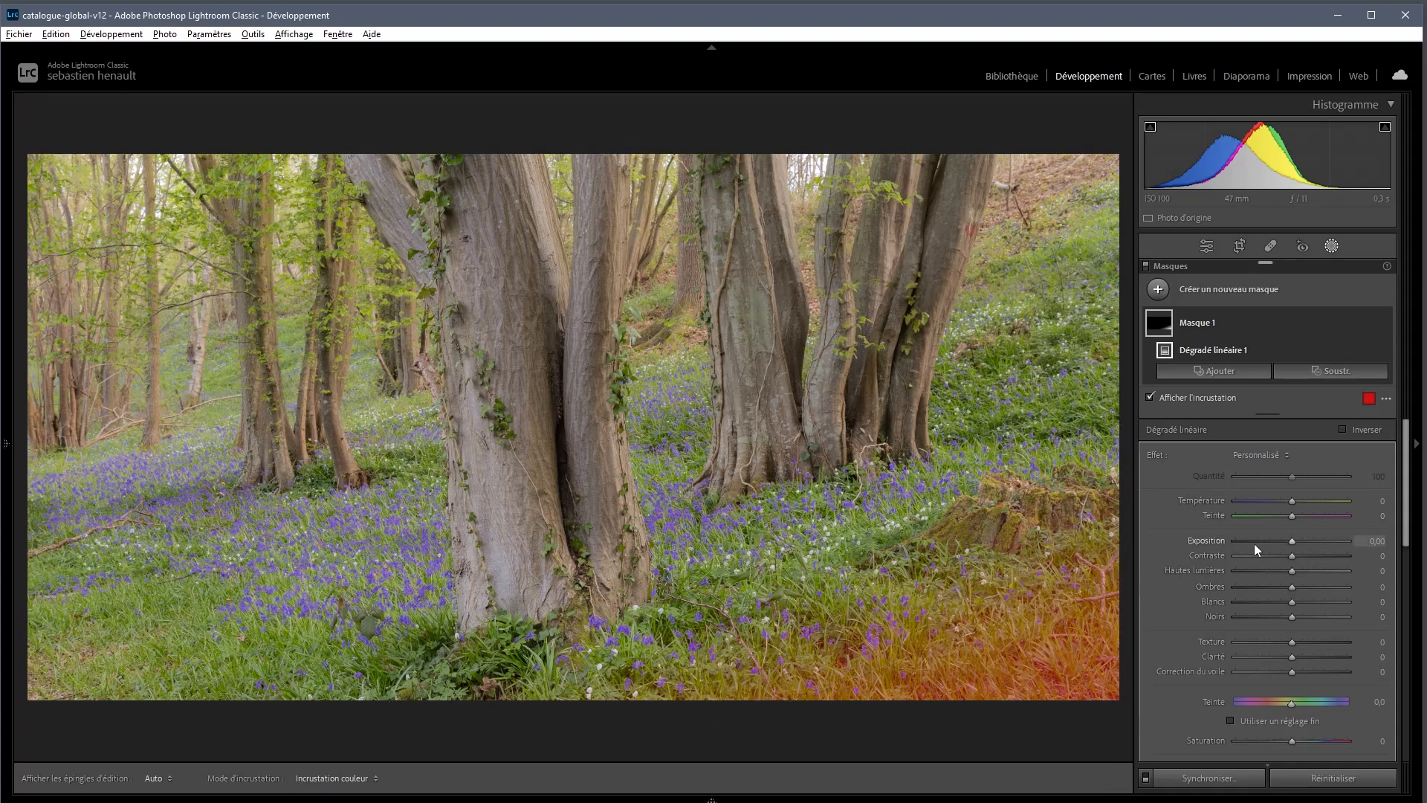
- Darken the linear gradient mask area with Exposition -1,03, hiding the mask overlay, and leave masking
key("o")
left_click_drag(1292, 548, 1275, 541)
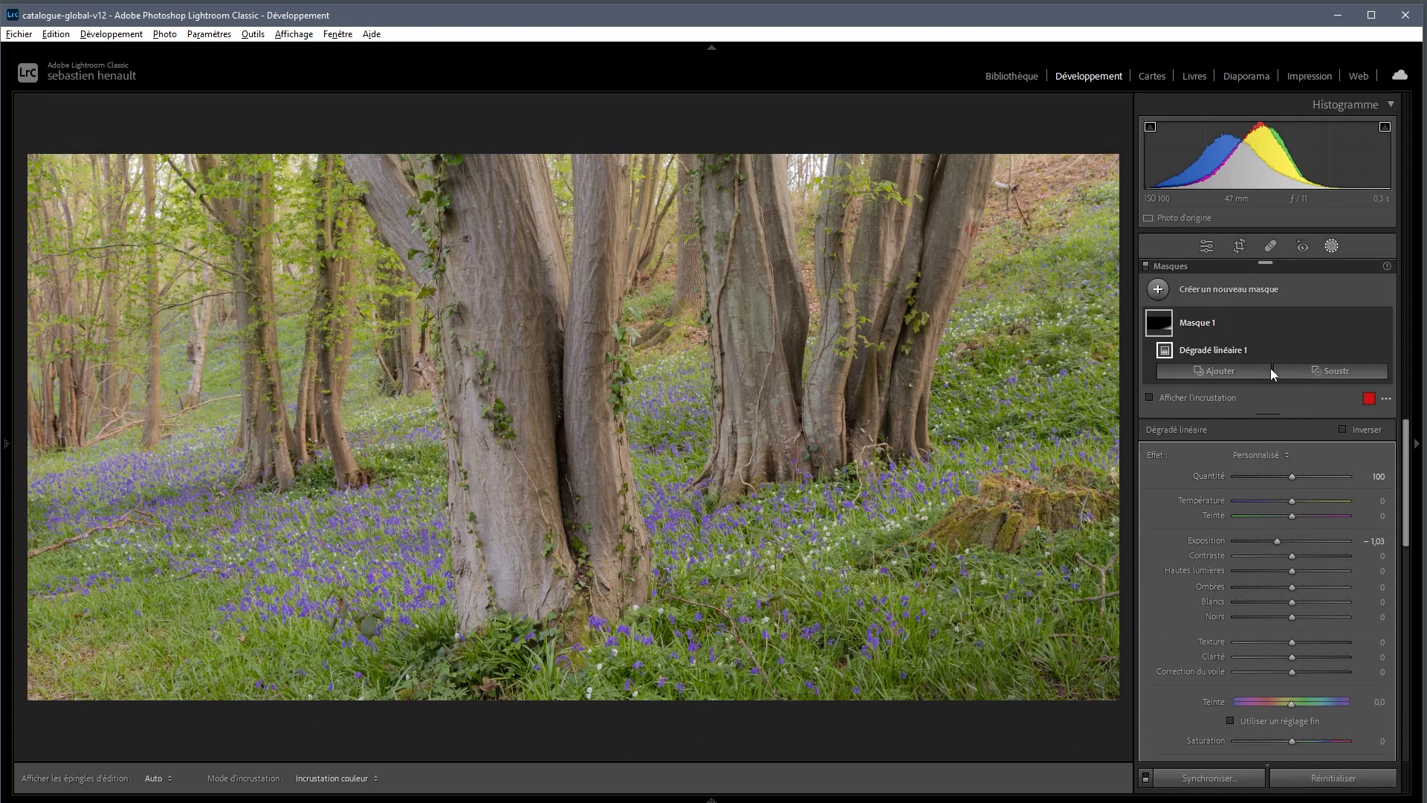
left_click(1209, 247)
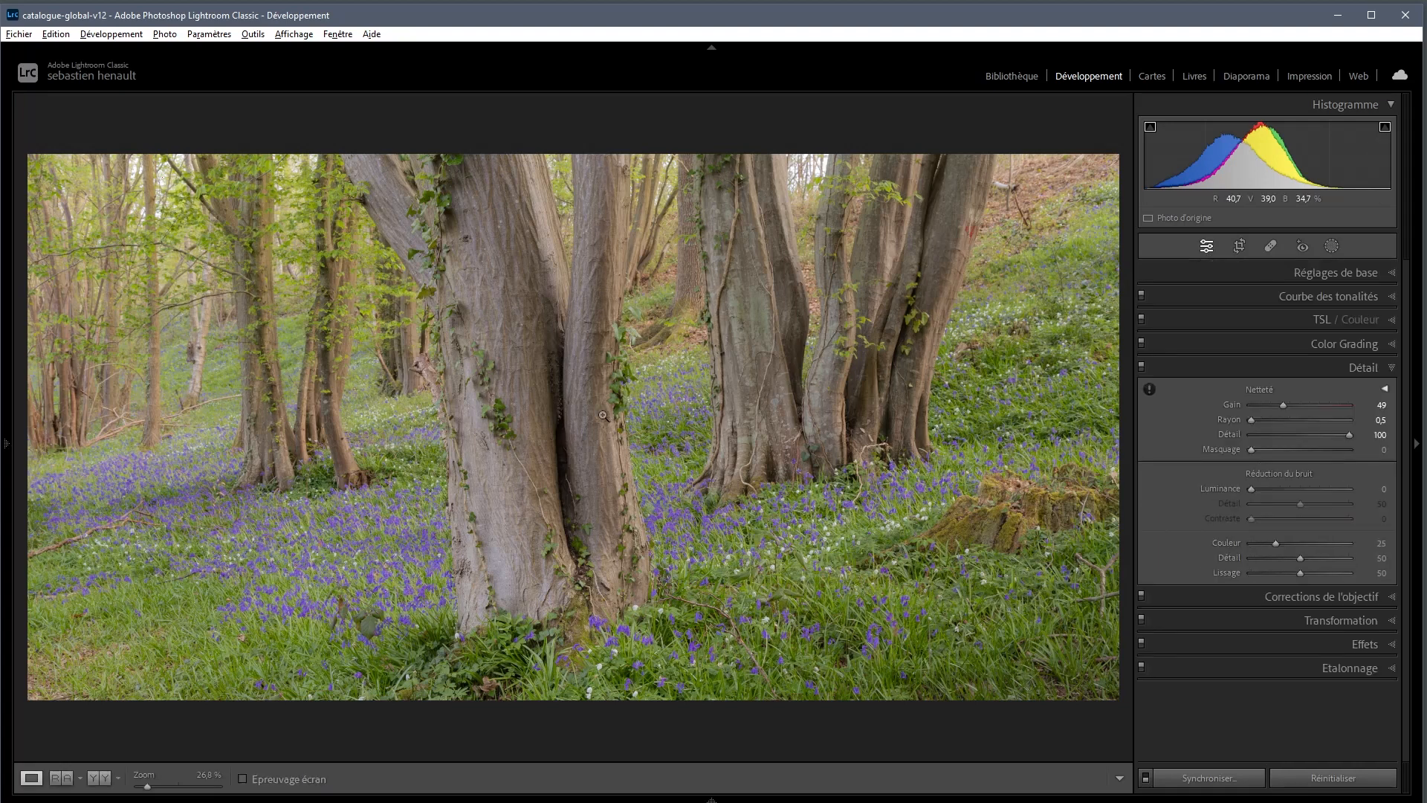
- Open the developed photo for editing in Adobe Photoshop 2023
right_click(646, 371)
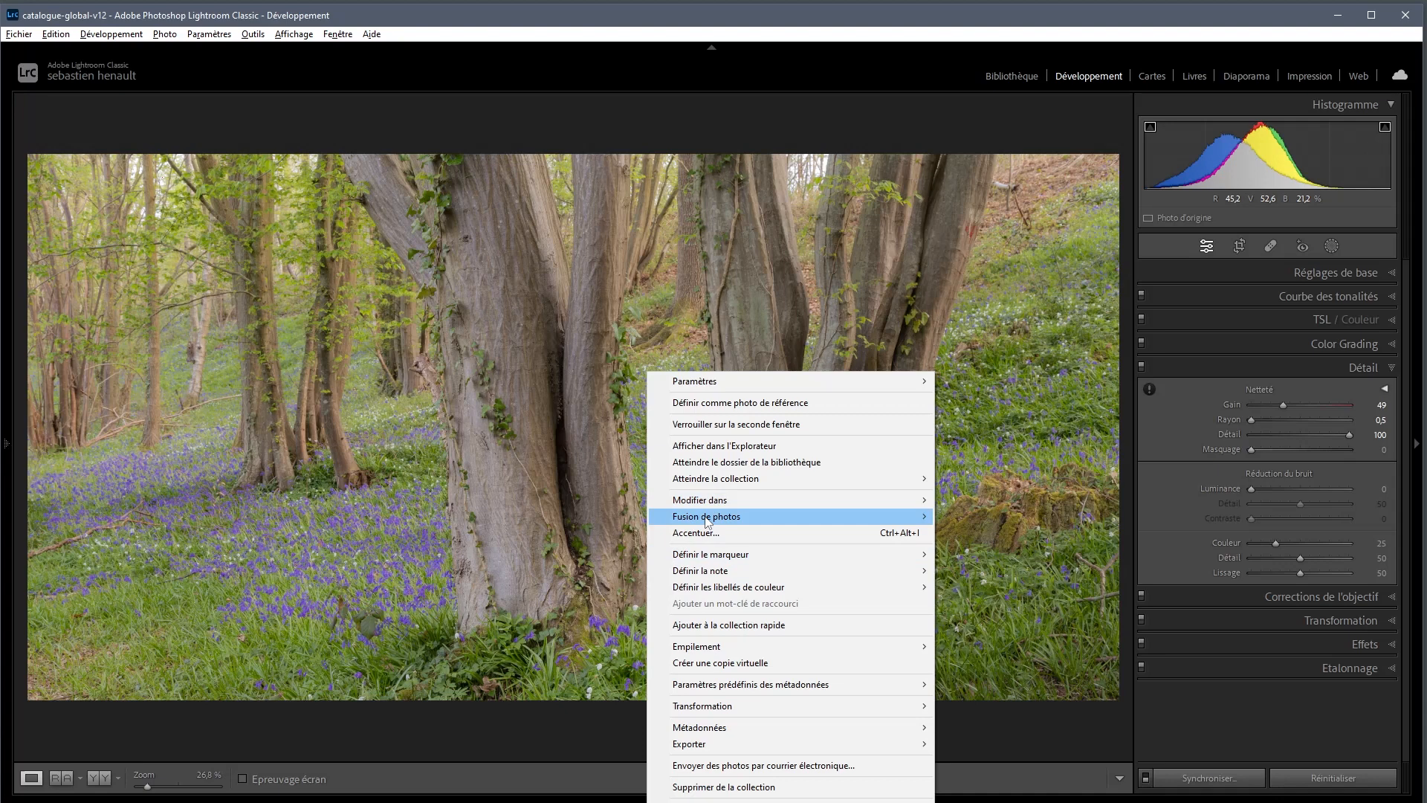
mouse_move(710, 502)
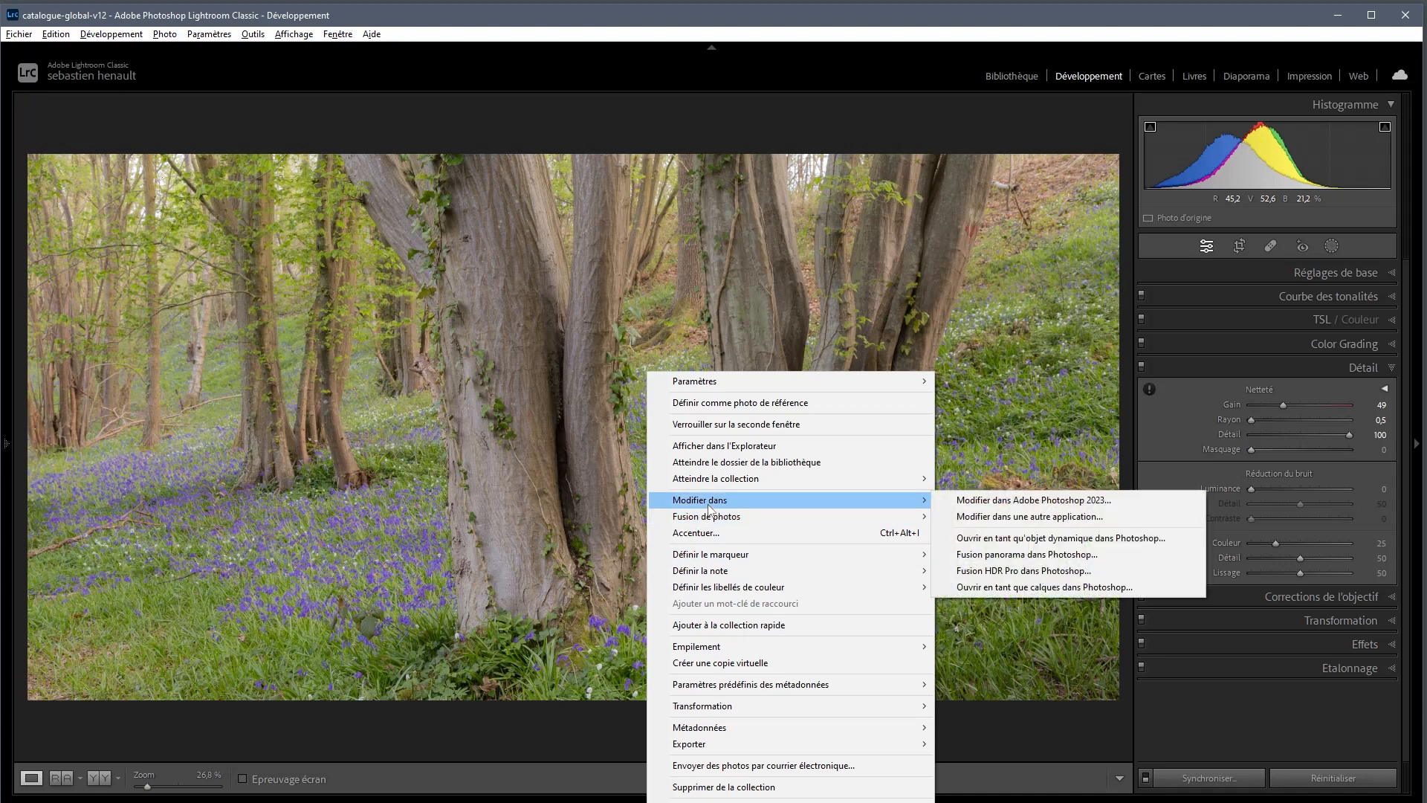
left_click(1040, 503)
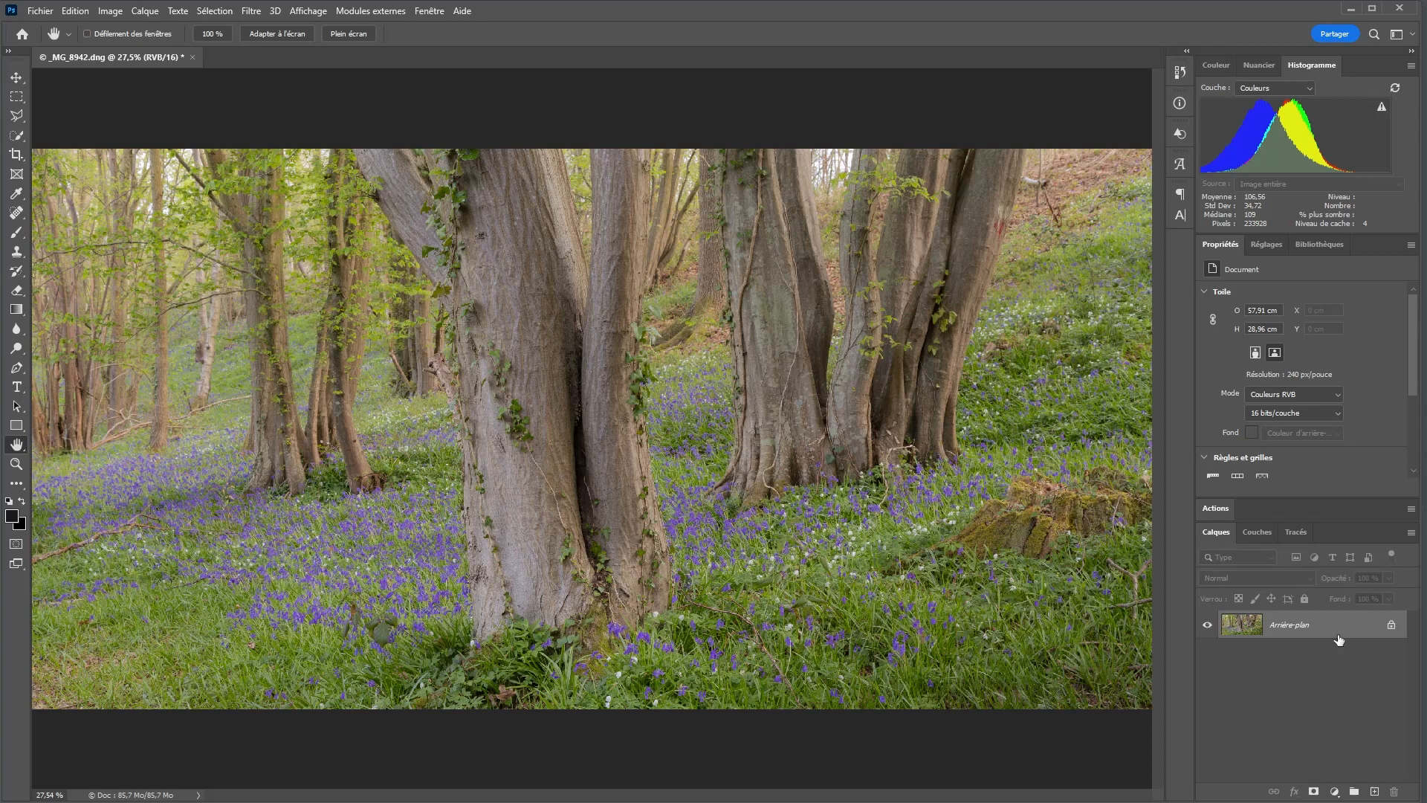
- Duplicate the Arrière-plan layer and convert the copy to a smart object
left_click_drag(1338, 639, 1338, 635)
key("ctrl+j")
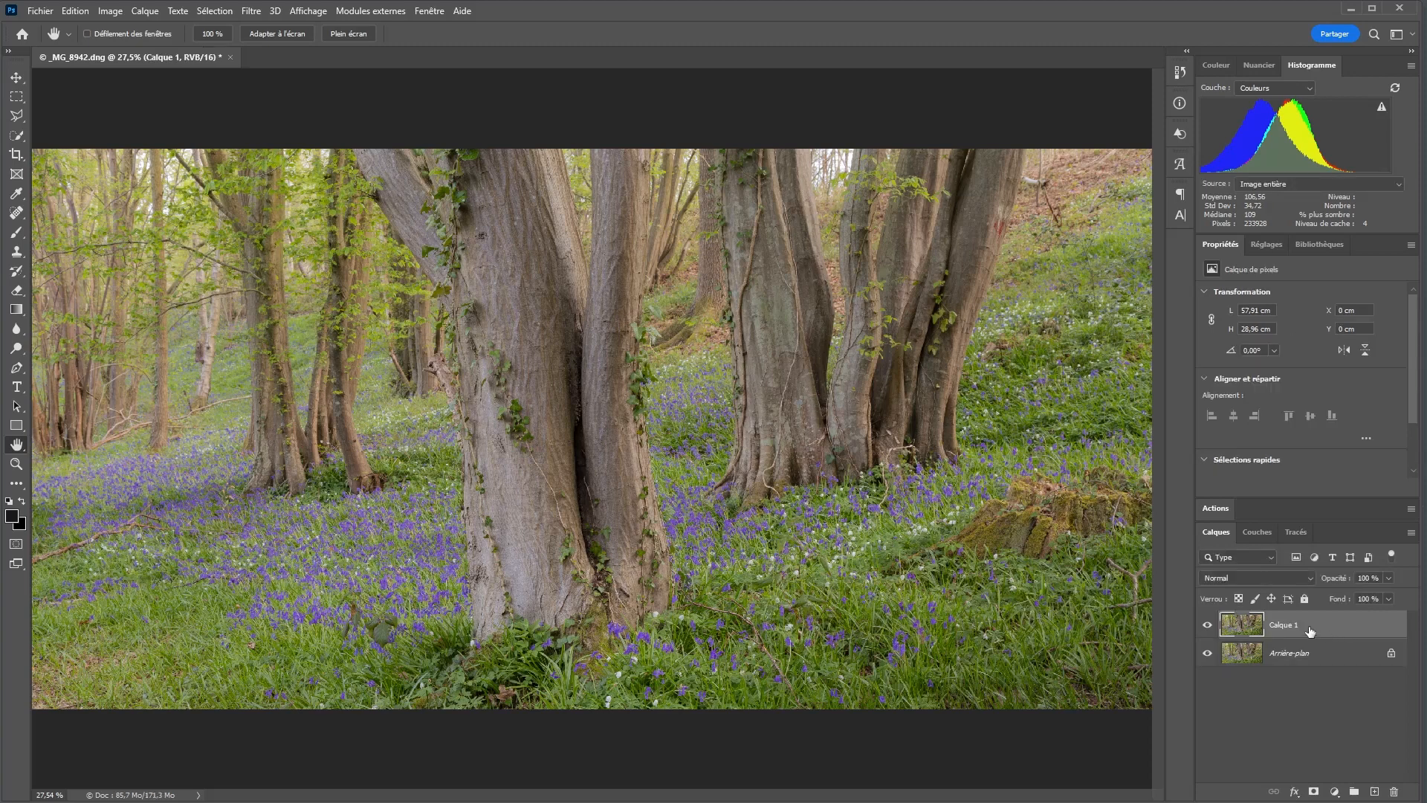
right_click(1310, 630)
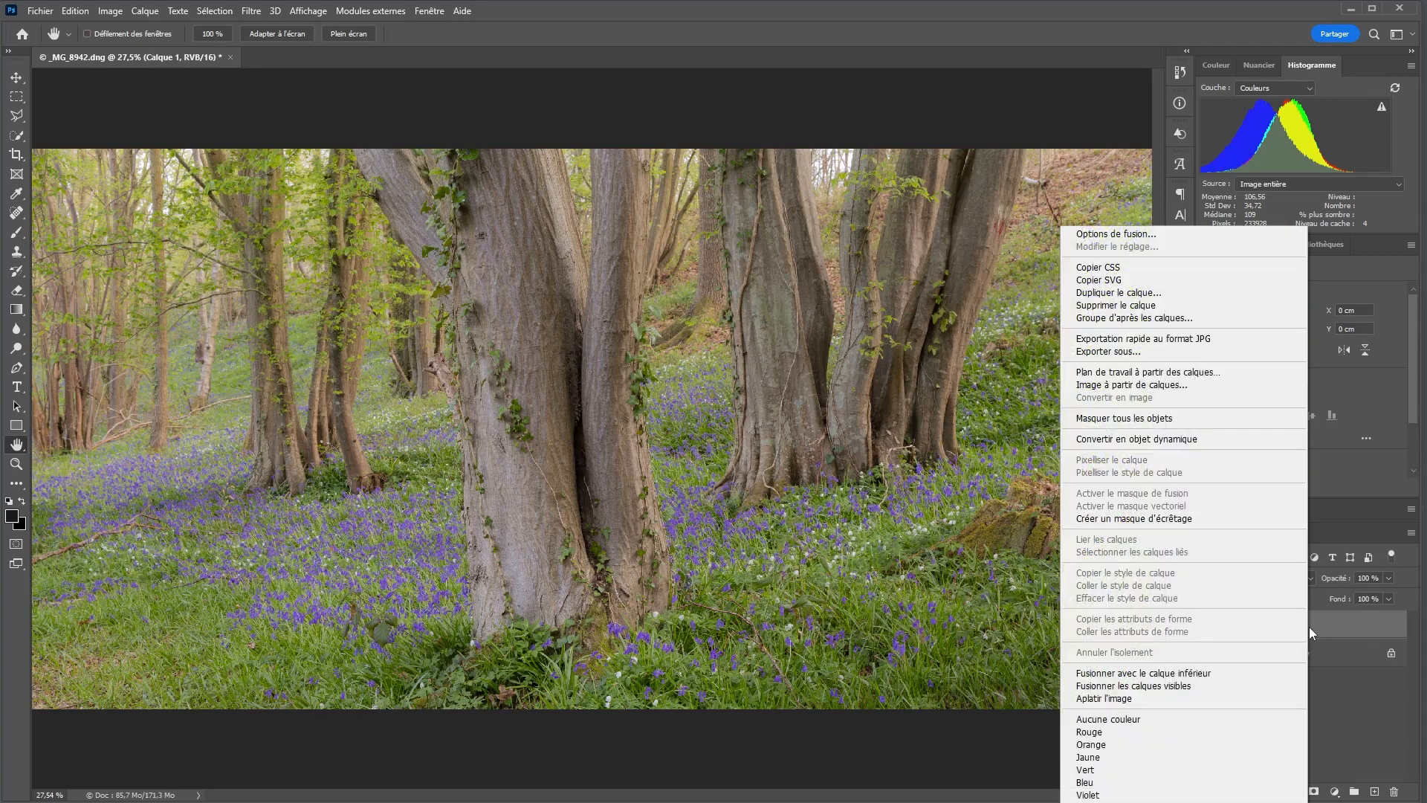
left_click(1195, 440)
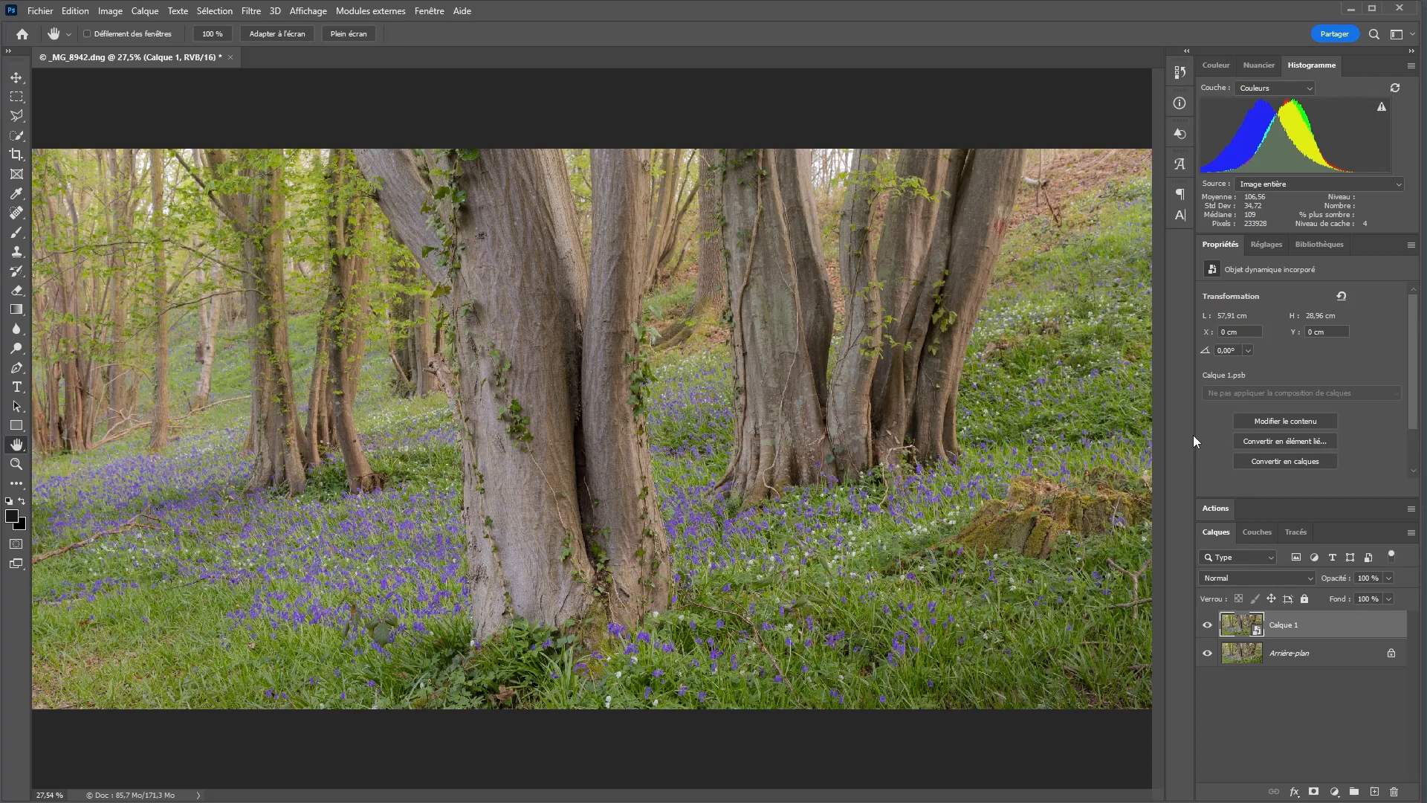
- Apply a Flou gaussien filter with a radius of 20 pixels to the smart object Calque 1
left_click(253, 12)
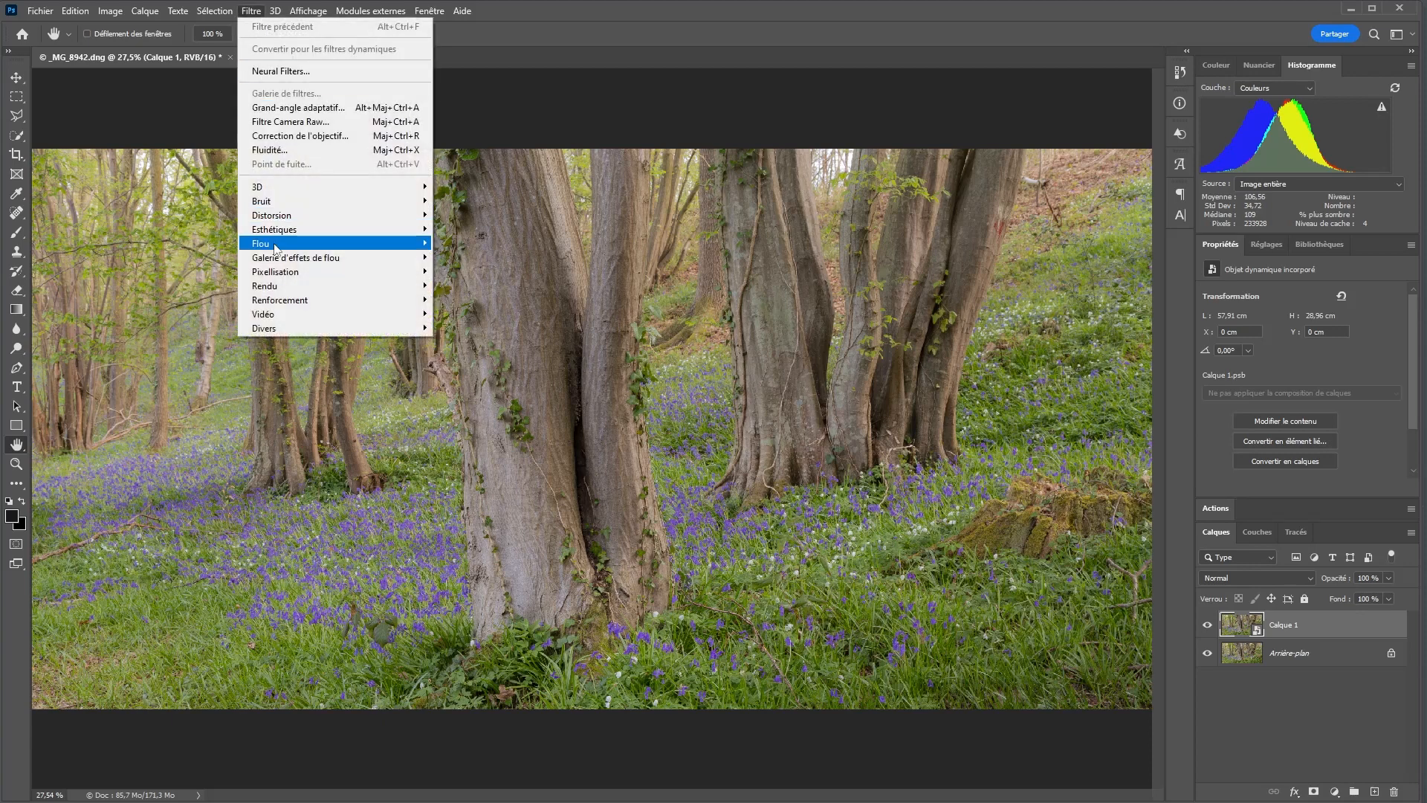
mouse_move(276, 245)
left_click(502, 315)
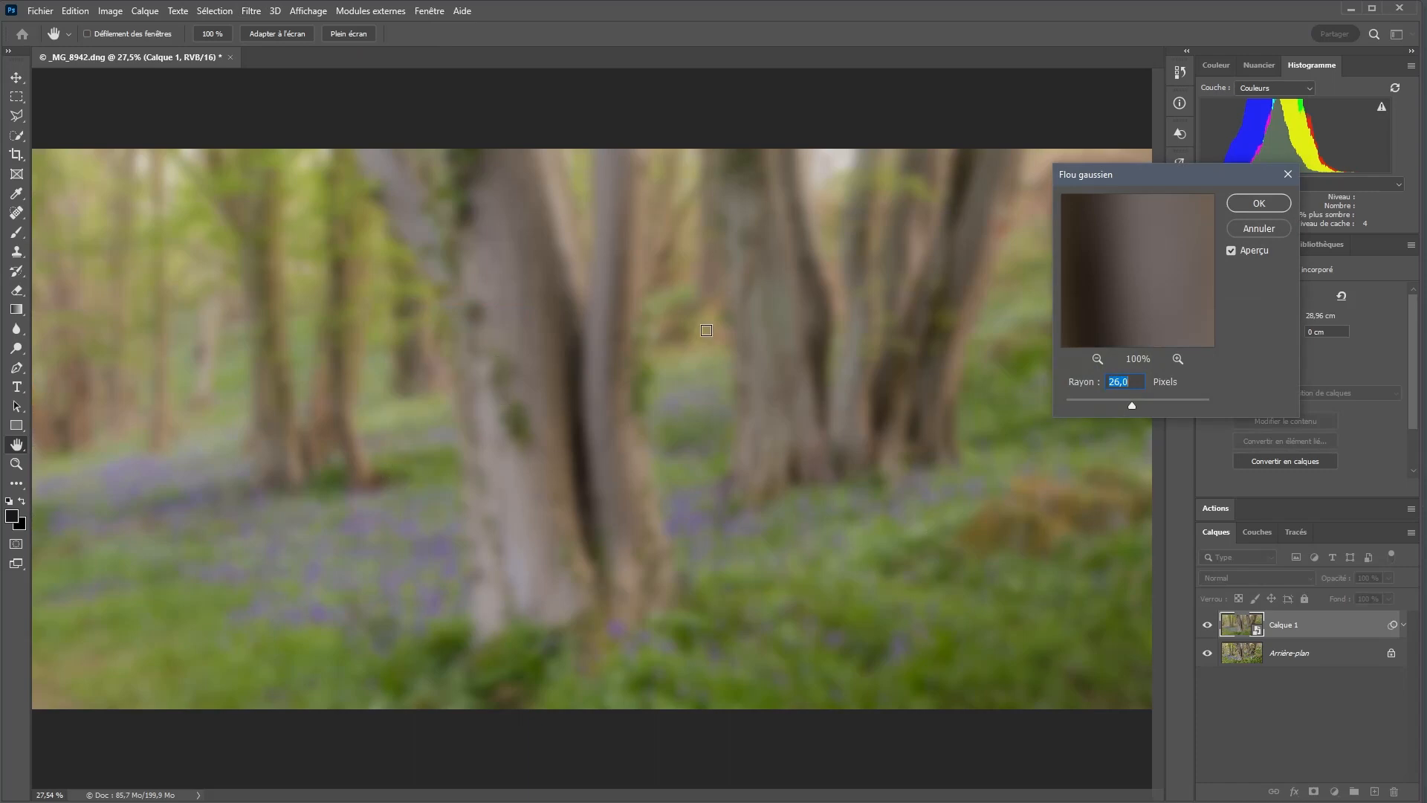
type("20")
left_click(1262, 205)
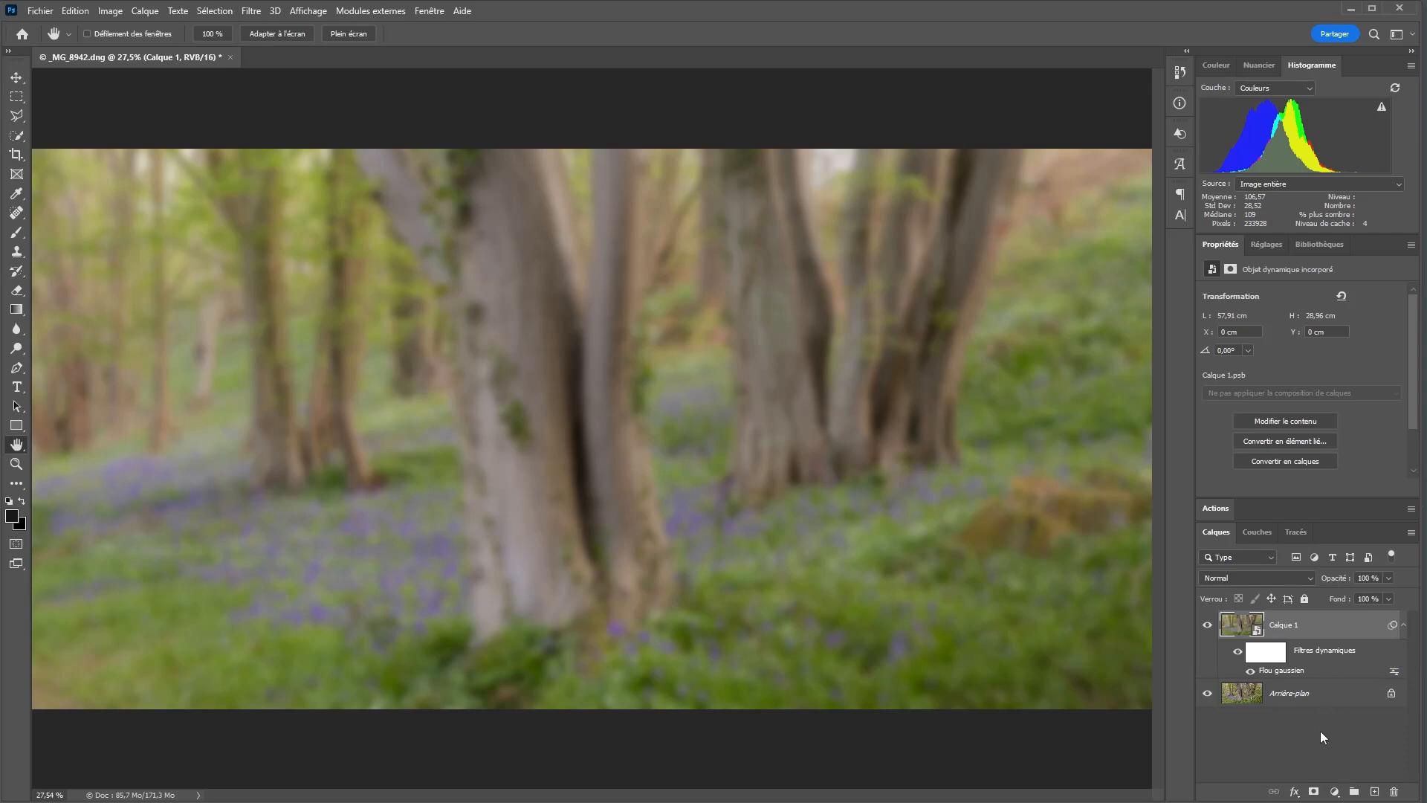
- Add a Niveaux adjustment layer clipped to Calque 1, with black input 27 and white input 196
left_click(1334, 791)
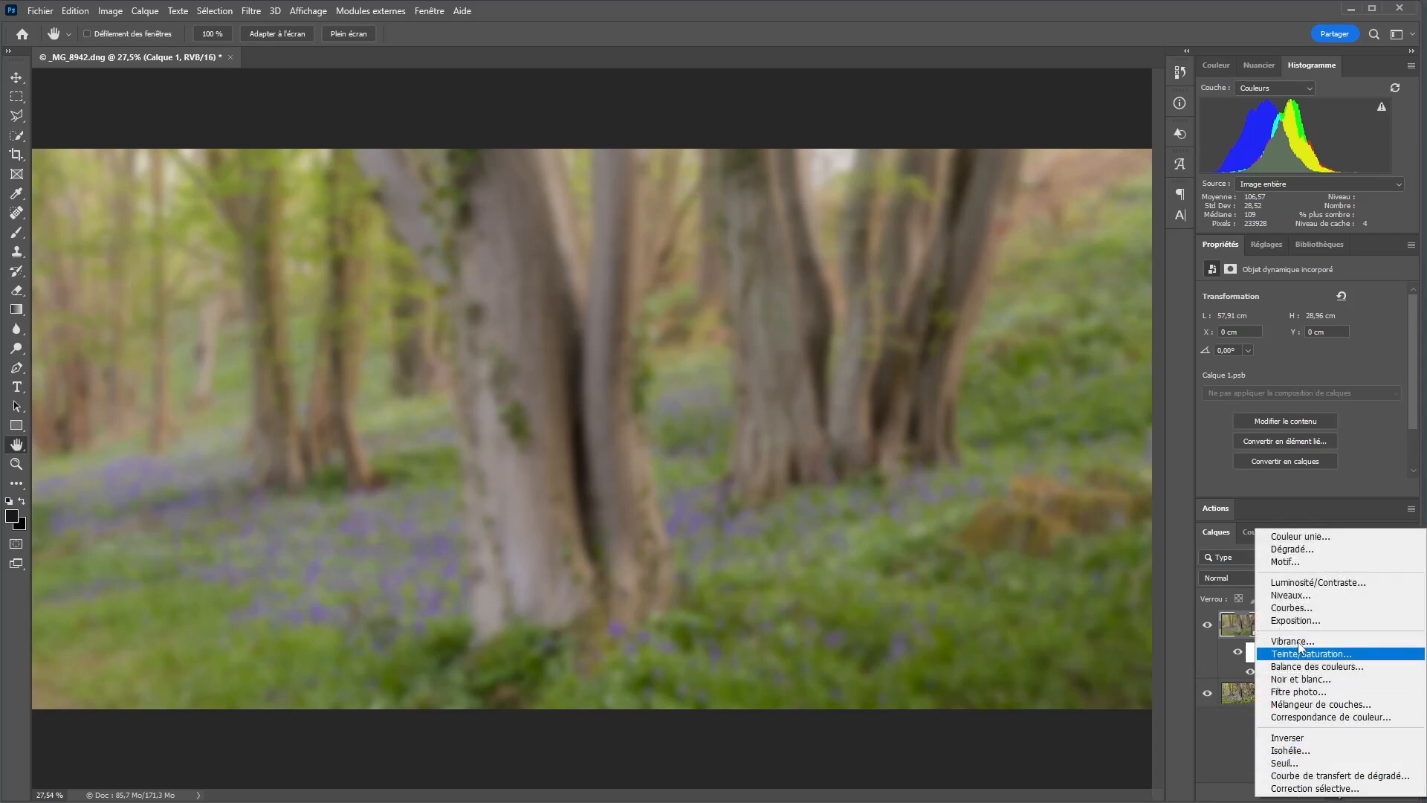
left_click(1303, 596)
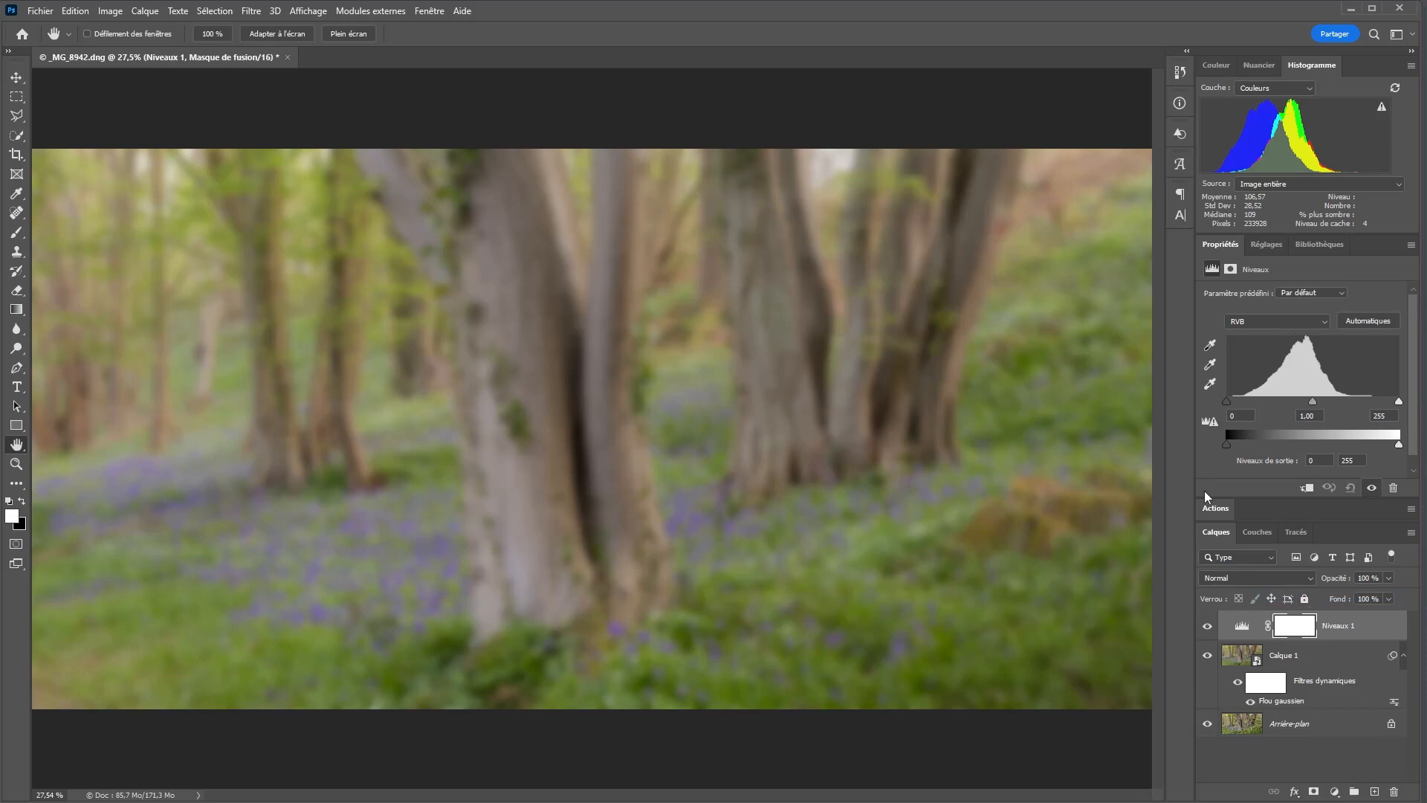
left_click(1305, 489)
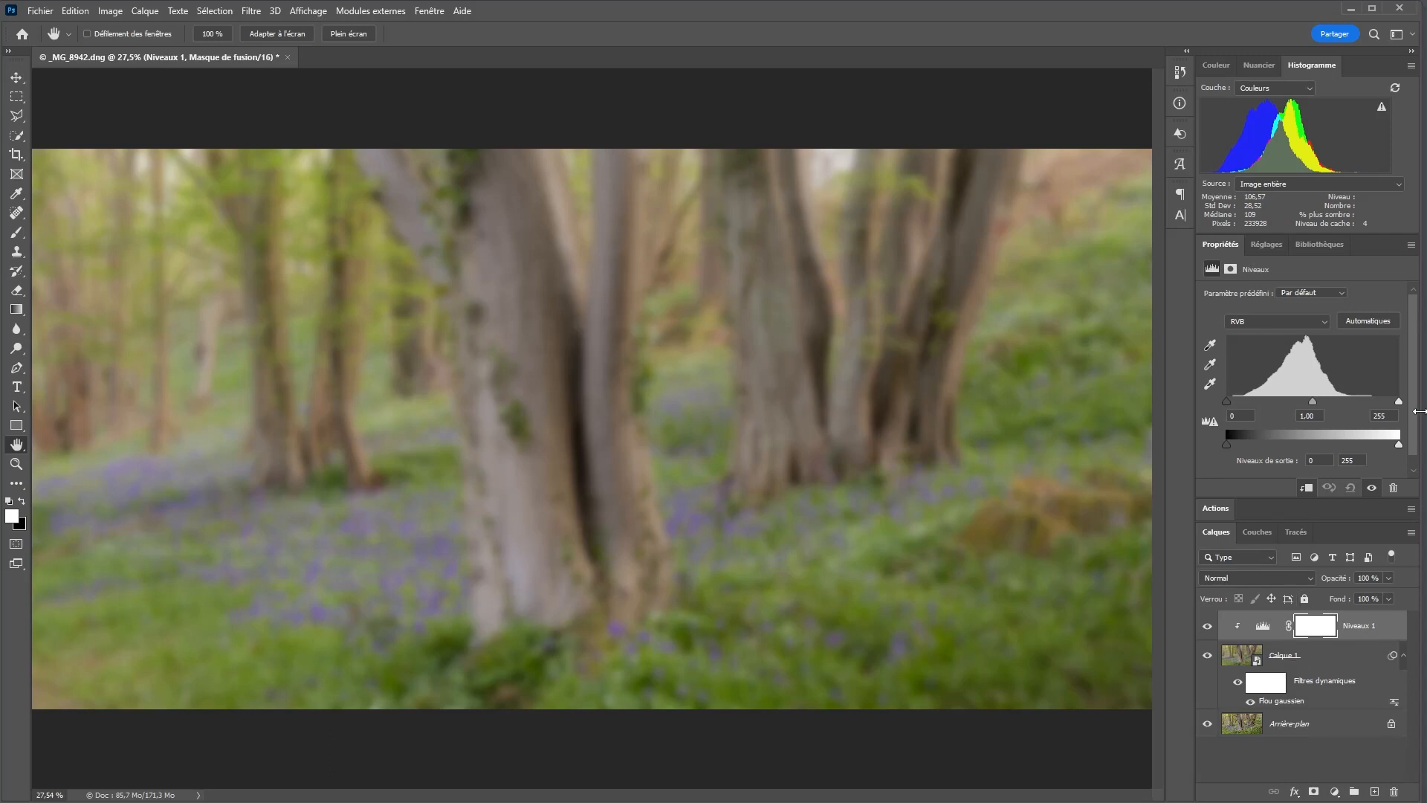
left_click_drag(1400, 402, 1358, 399)
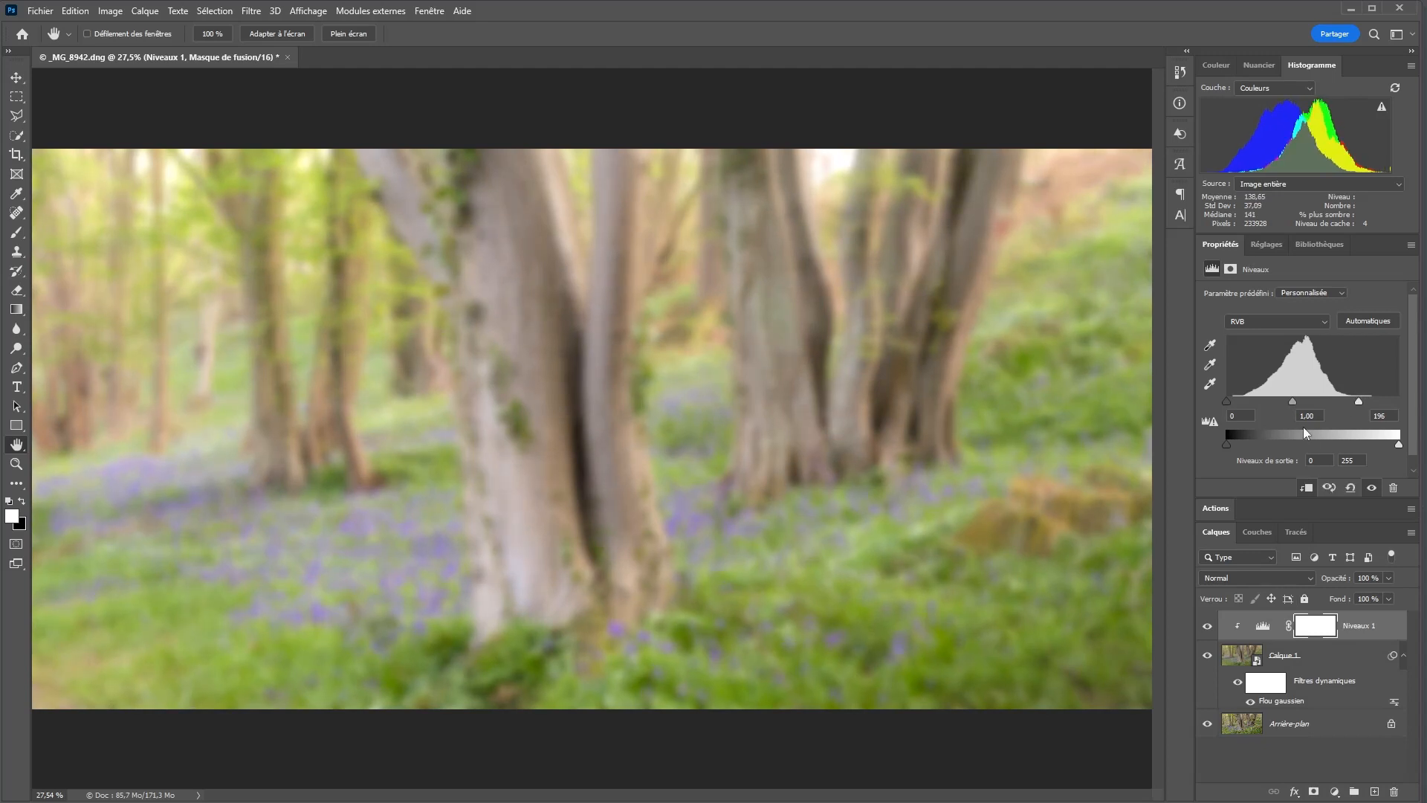
left_click_drag(1225, 403, 1247, 407)
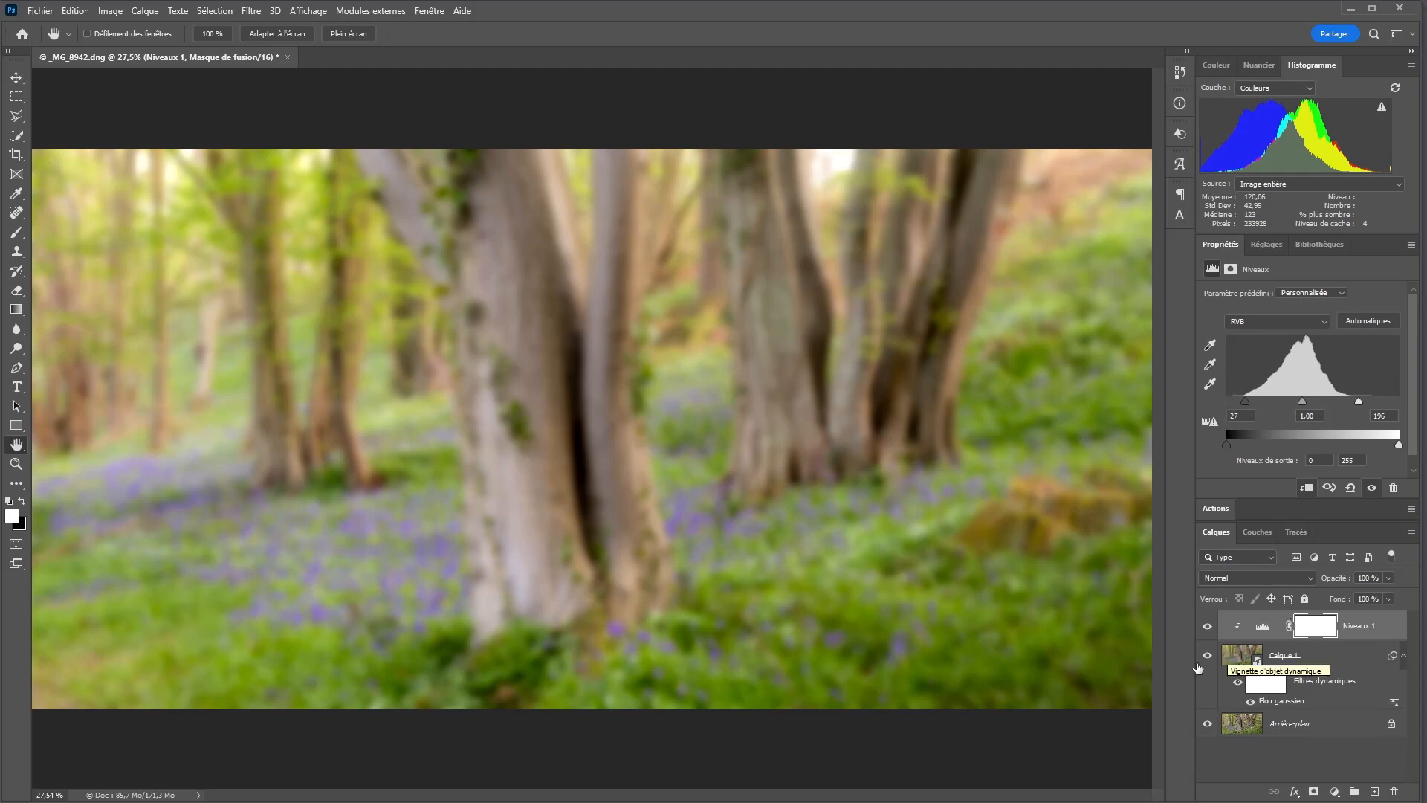
- Set the opacity of the blurred layer Calque 1 to 16 %, building it up gradually from 0 %
left_click(1366, 658)
left_click(1388, 577)
left_click_drag(1391, 595, 1081, 671)
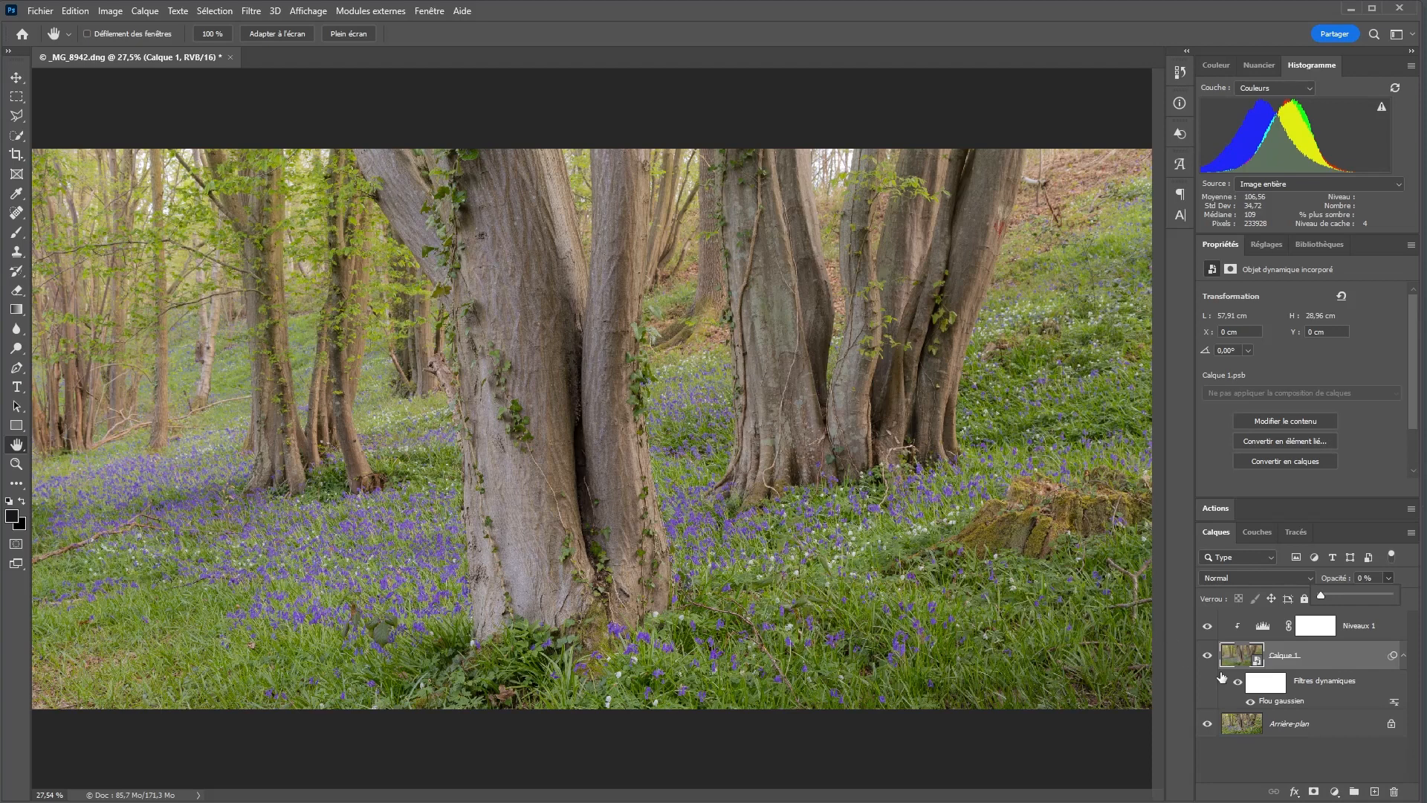
left_click(1380, 577)
key("Up")
key("Up")
key("Up")
key("Up")
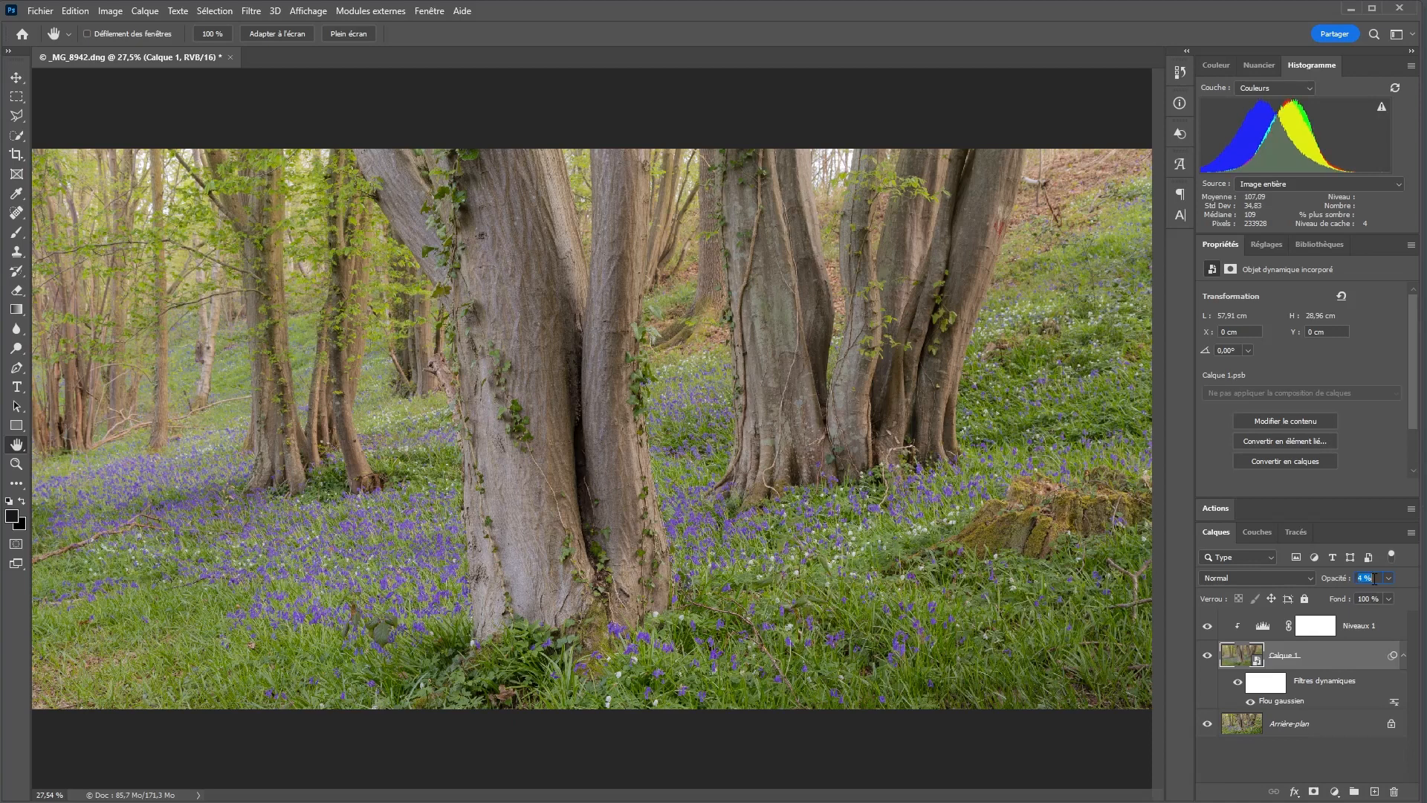
key("Up")
key("Up")
key("Up")
key("Up")
key("Up")
key("Up")
key("Up")
key("Up")
key("Up")
key("Up")
key("Up")
key("Up")
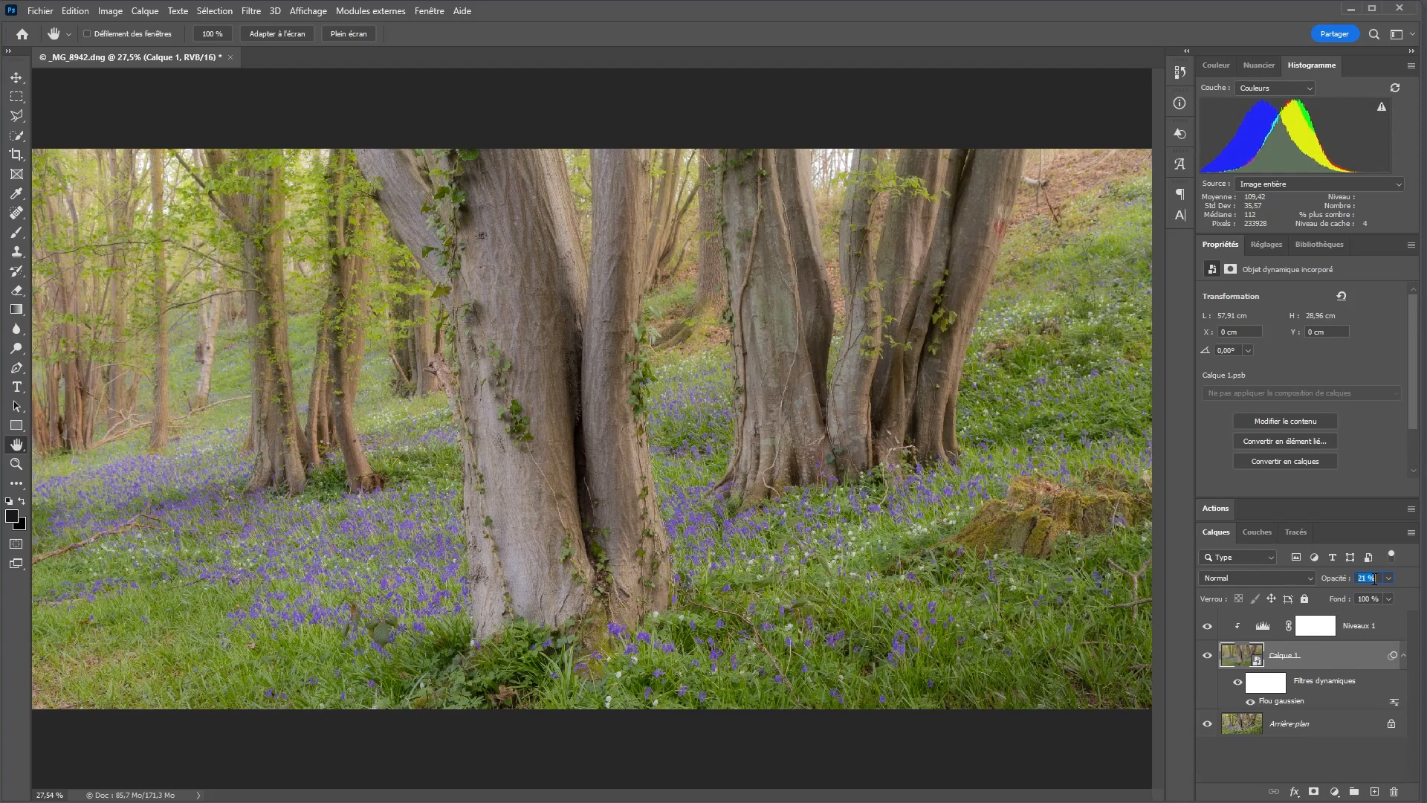
key("Down")
key("Down")
key("Down")
key("Down")
key("Return")
- Compare the photo with and without the blurred layer, and review its Flou gaussien settings without changing them
left_click(1205, 656)
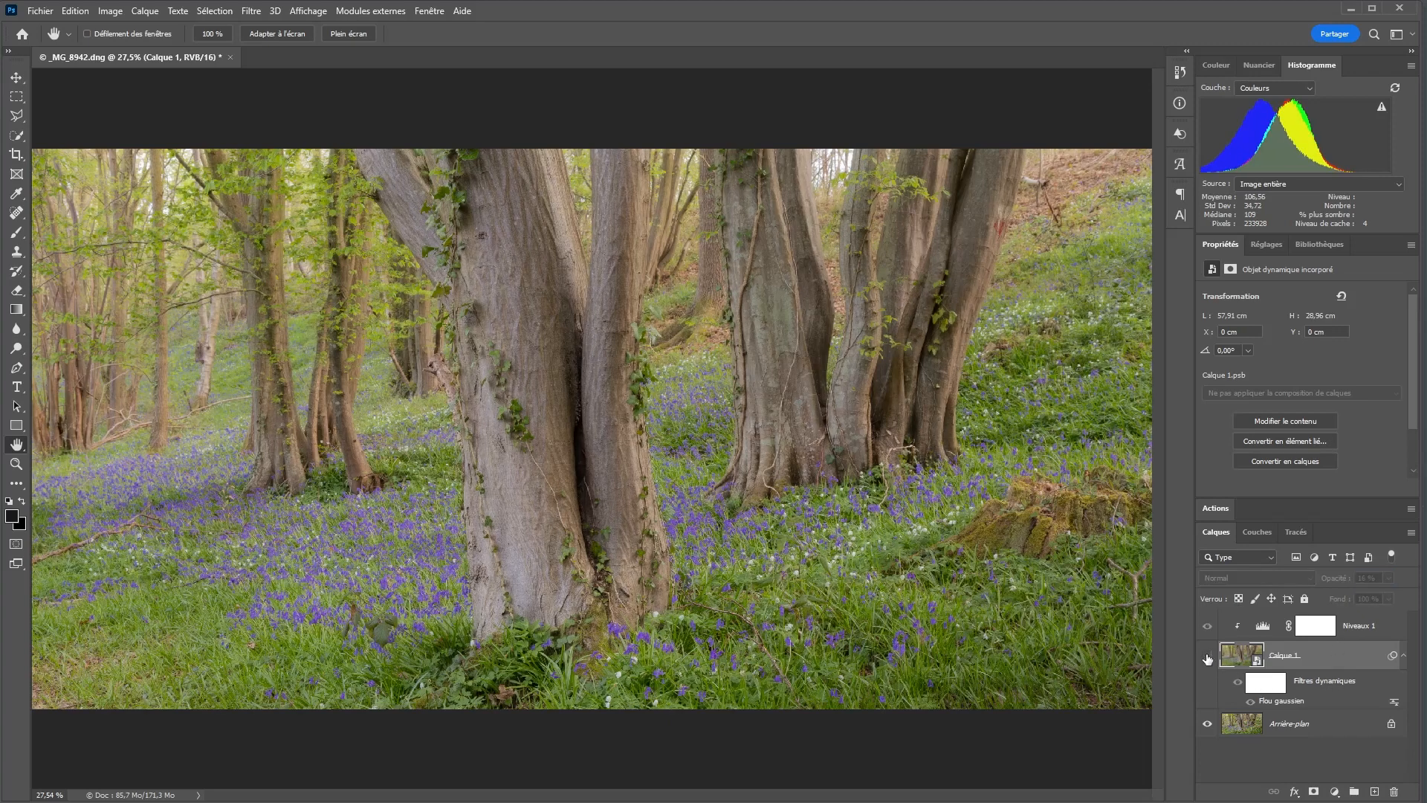
left_click(1207, 656)
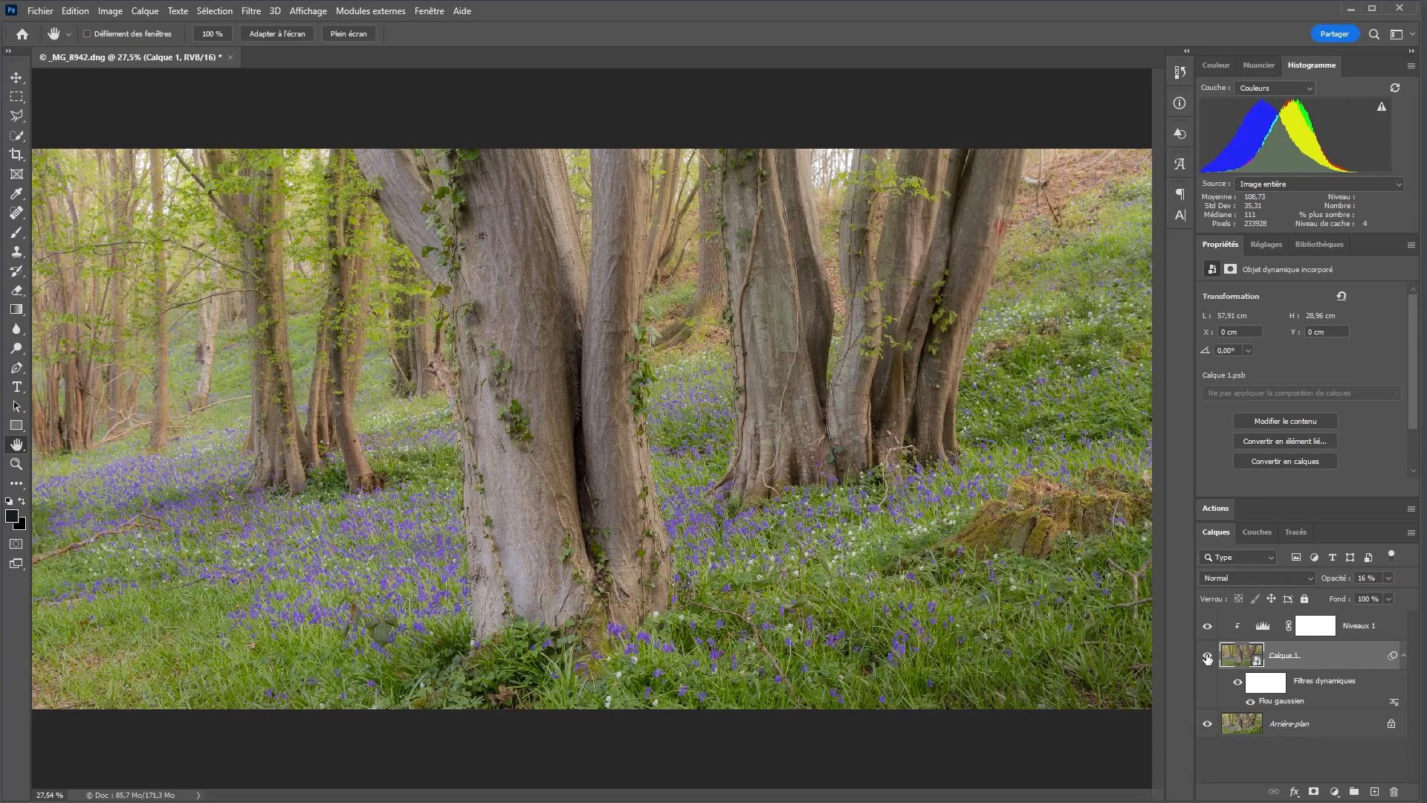
left_click(1206, 657)
left_click(1207, 656)
double_click(1298, 703)
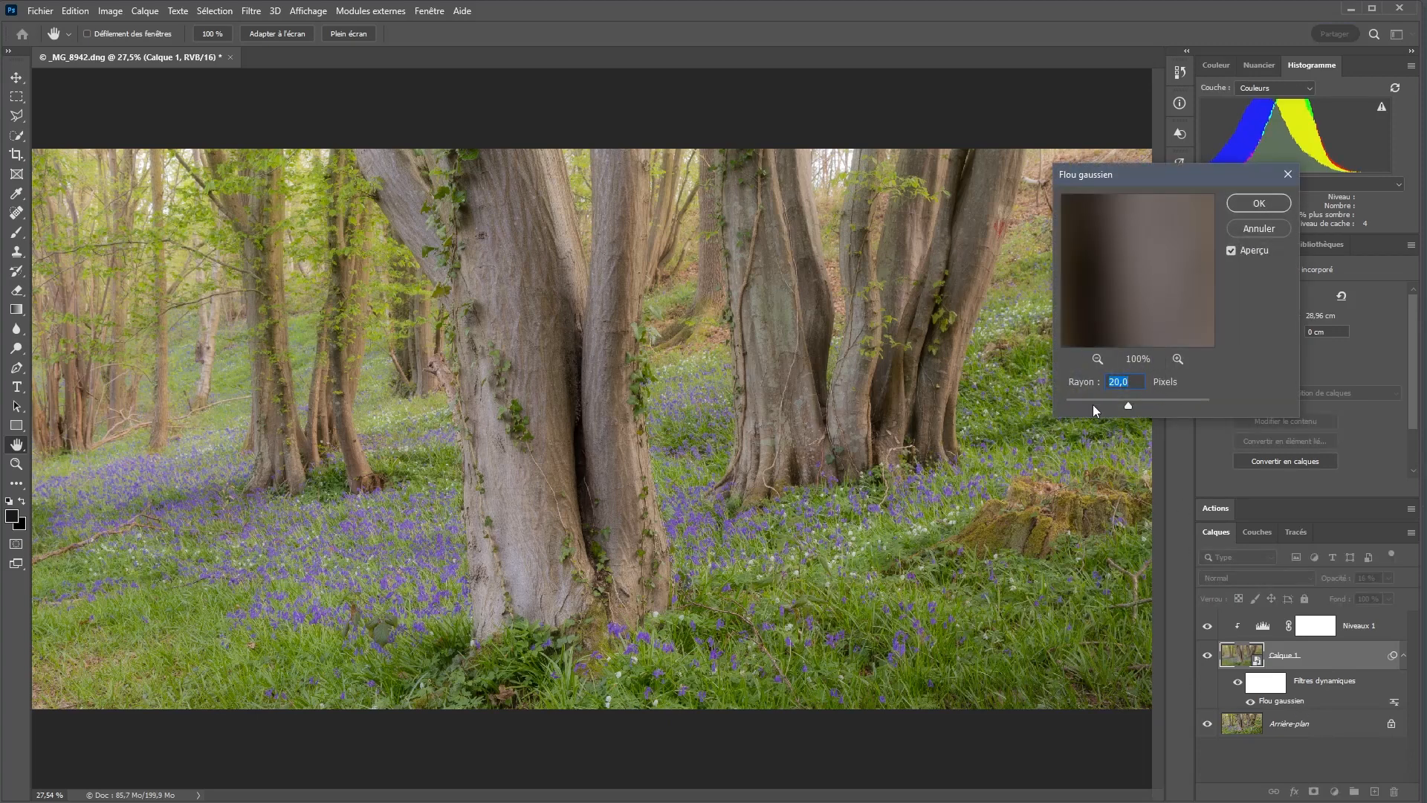
left_click(1264, 227)
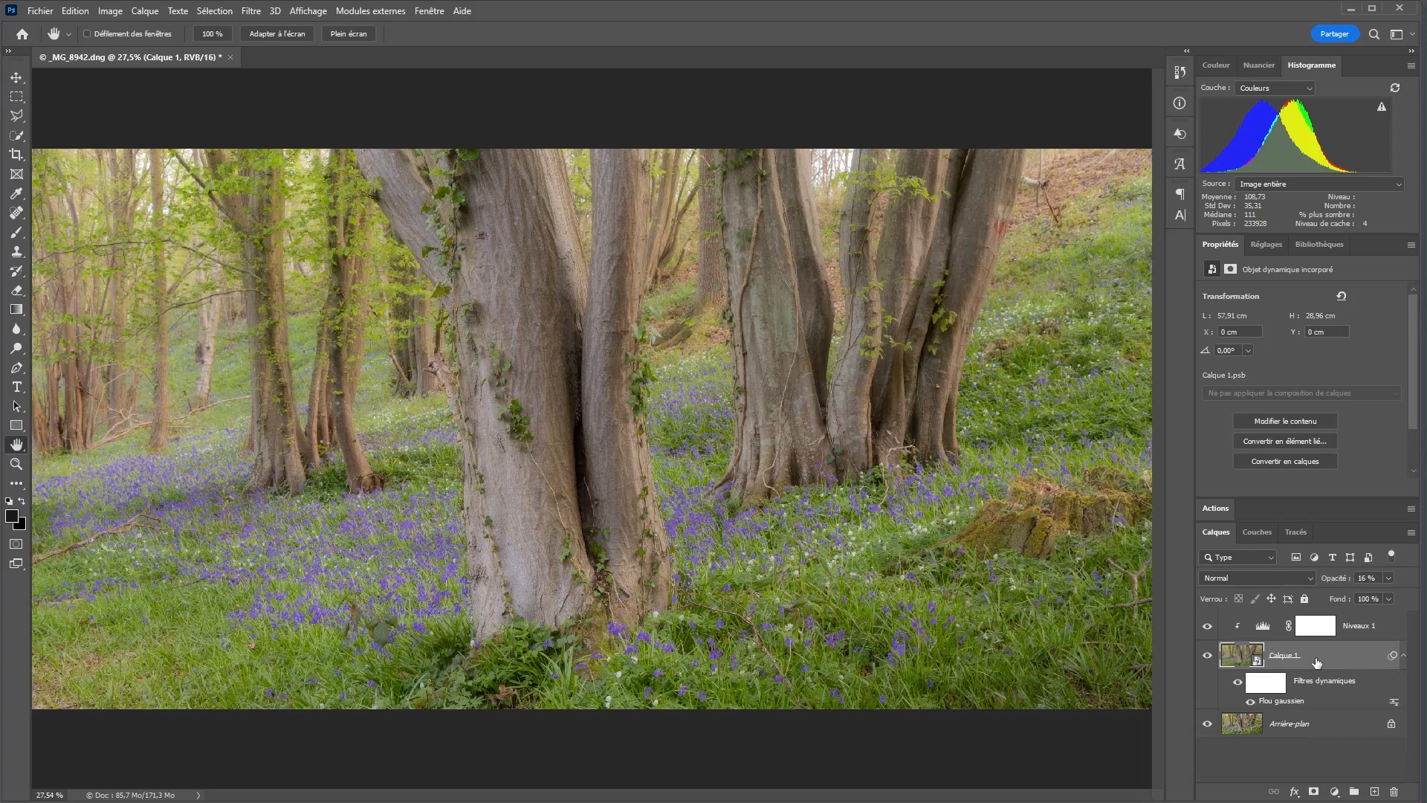
- Readjust the white and black input levels of Niveaux 1, and compare the photo with and without the blurred layer
left_click(1264, 629)
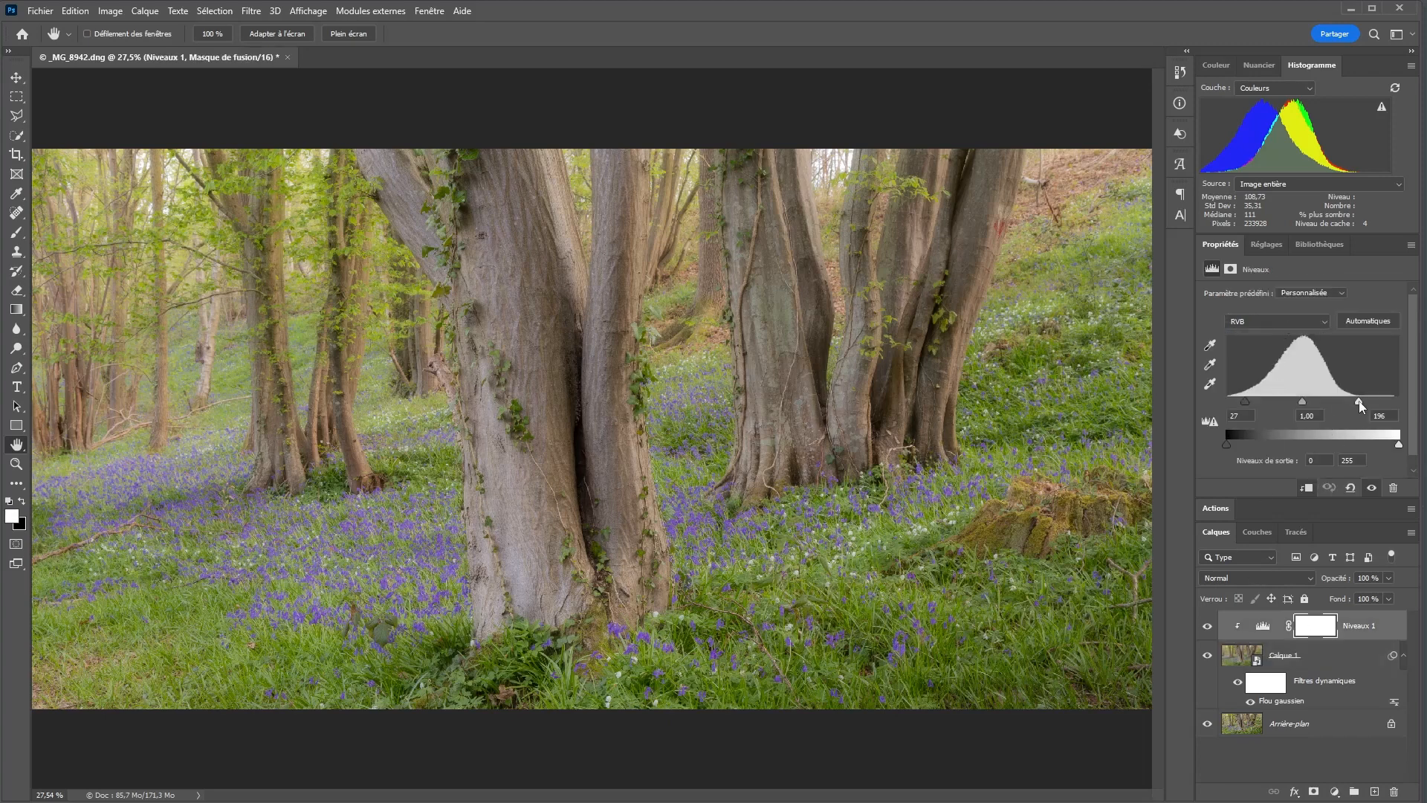
left_click_drag(1358, 400, 1302, 400)
left_click_drag(1245, 402, 1246, 403)
left_click(1207, 655)
left_click(1207, 657)
- Lower the opacity of Calque 1 to 12 %, and compare the photo with and without the soft blur effect
left_click(1332, 666)
key("Down")
key("Down")
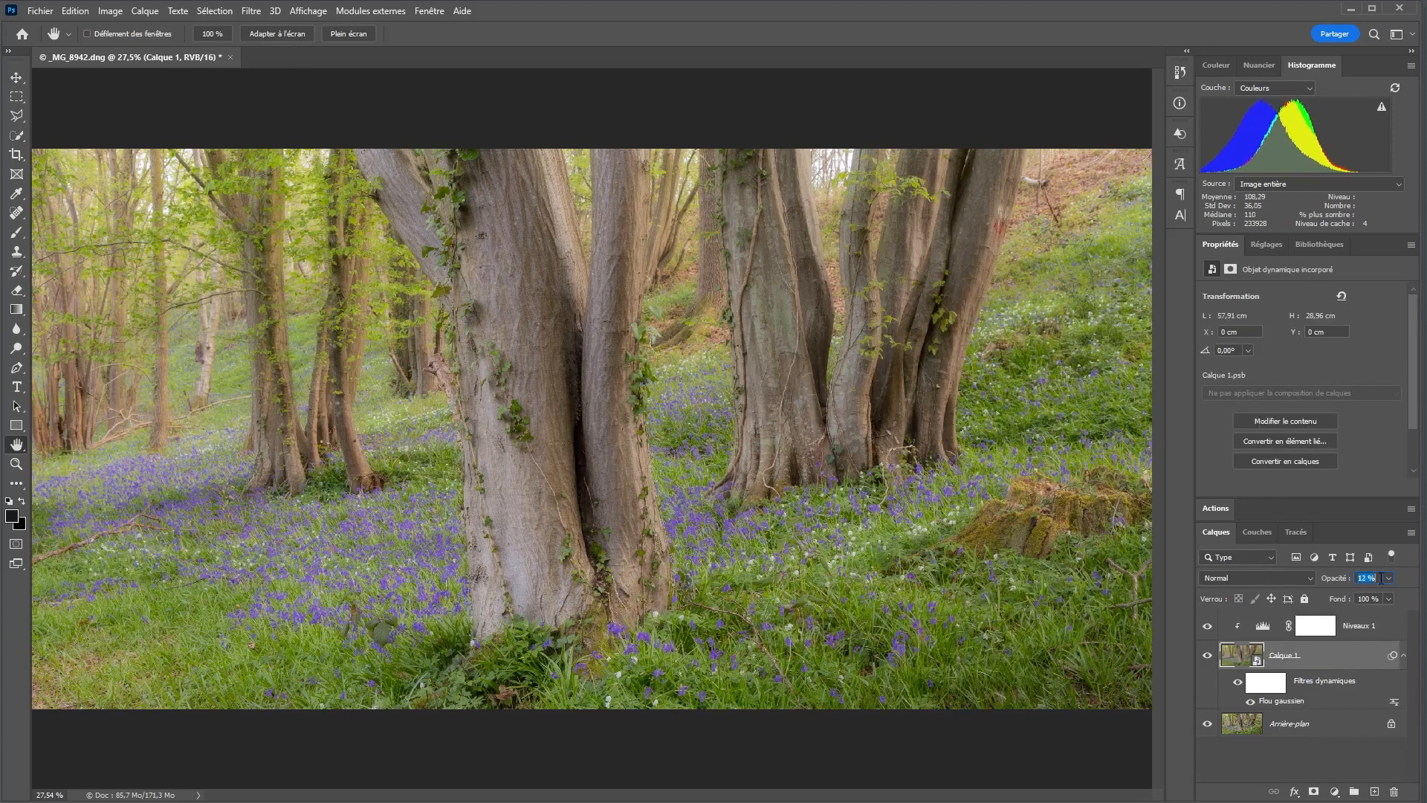
key("Return")
left_click(1207, 657)
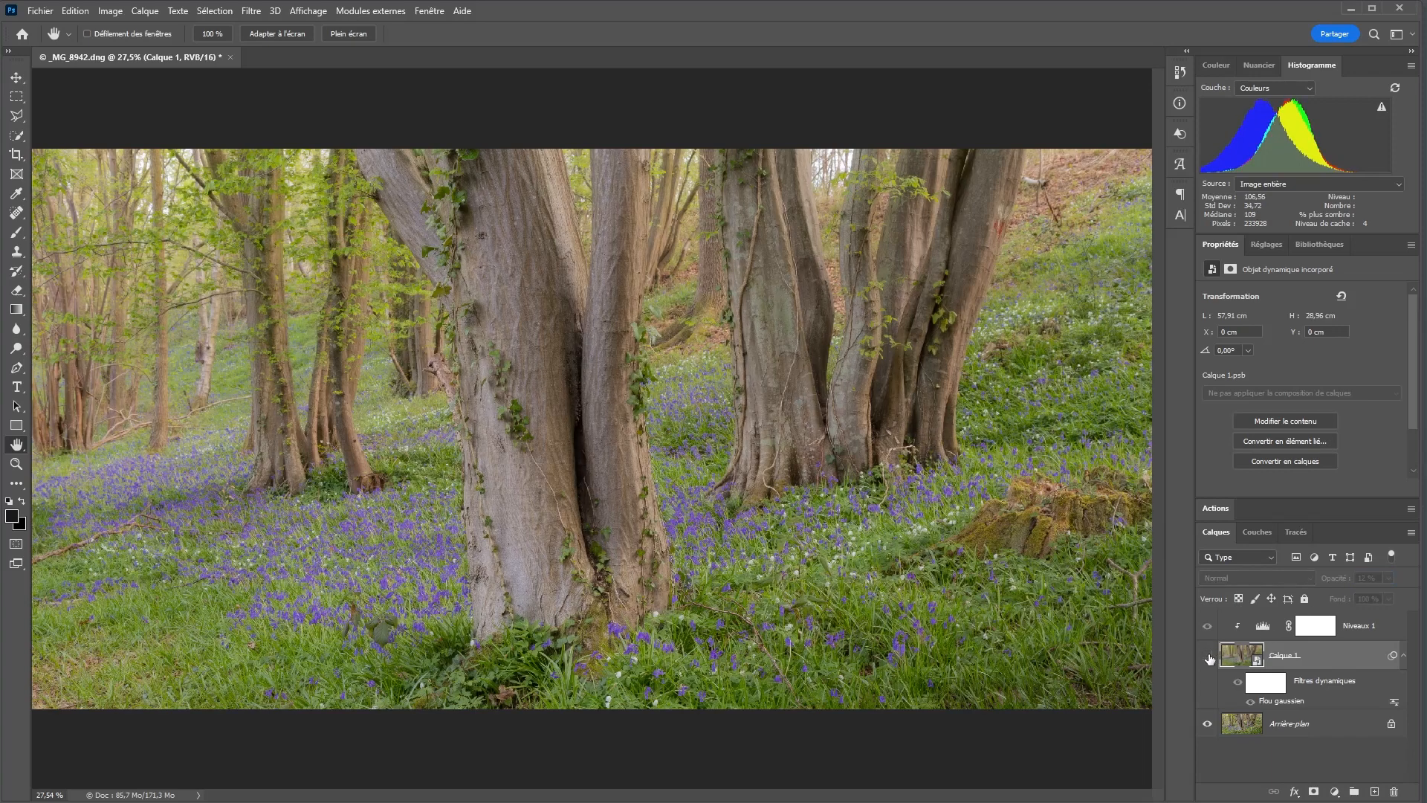
left_click(1208, 658)
left_click(1207, 657)
left_click(1208, 657)
left_click(1208, 657)
left_click(1208, 657)
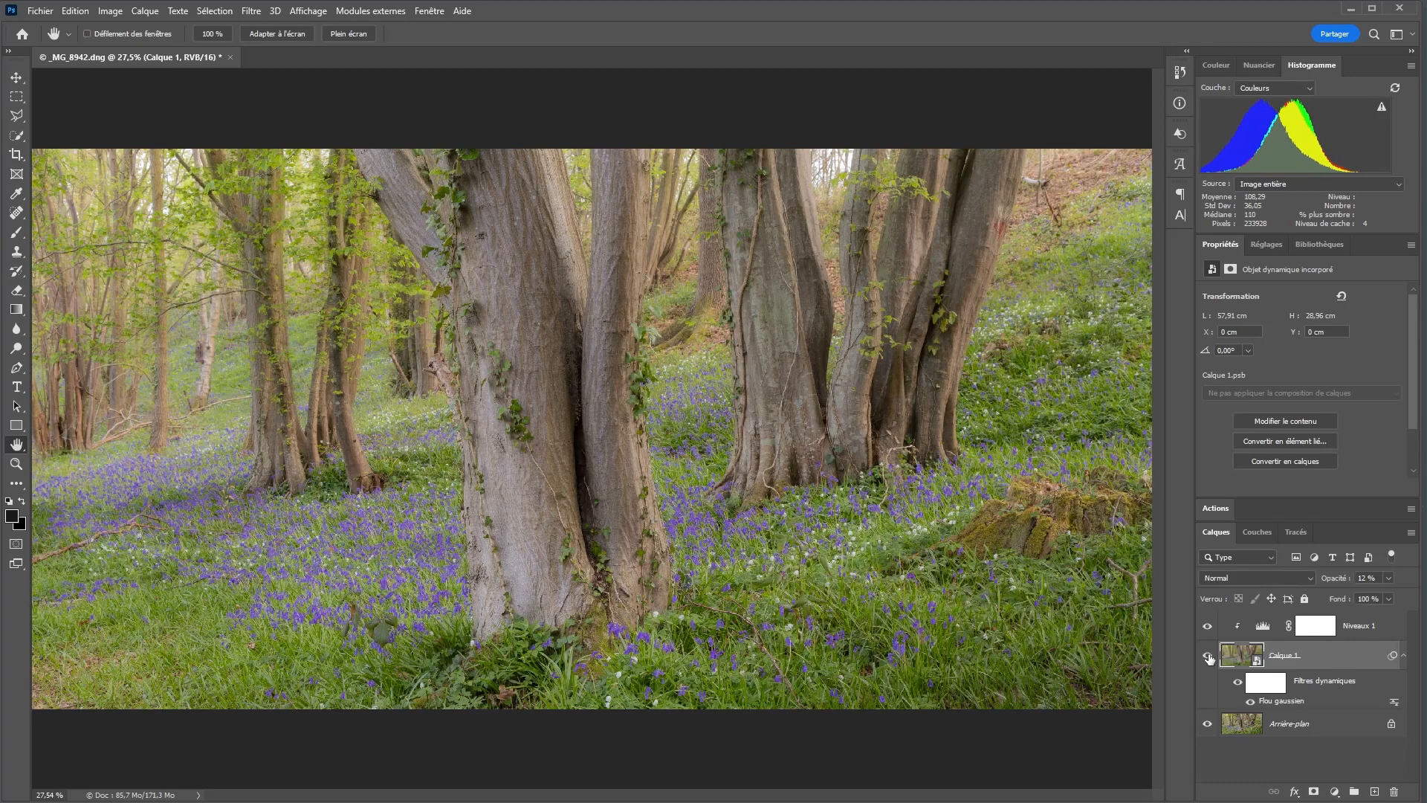